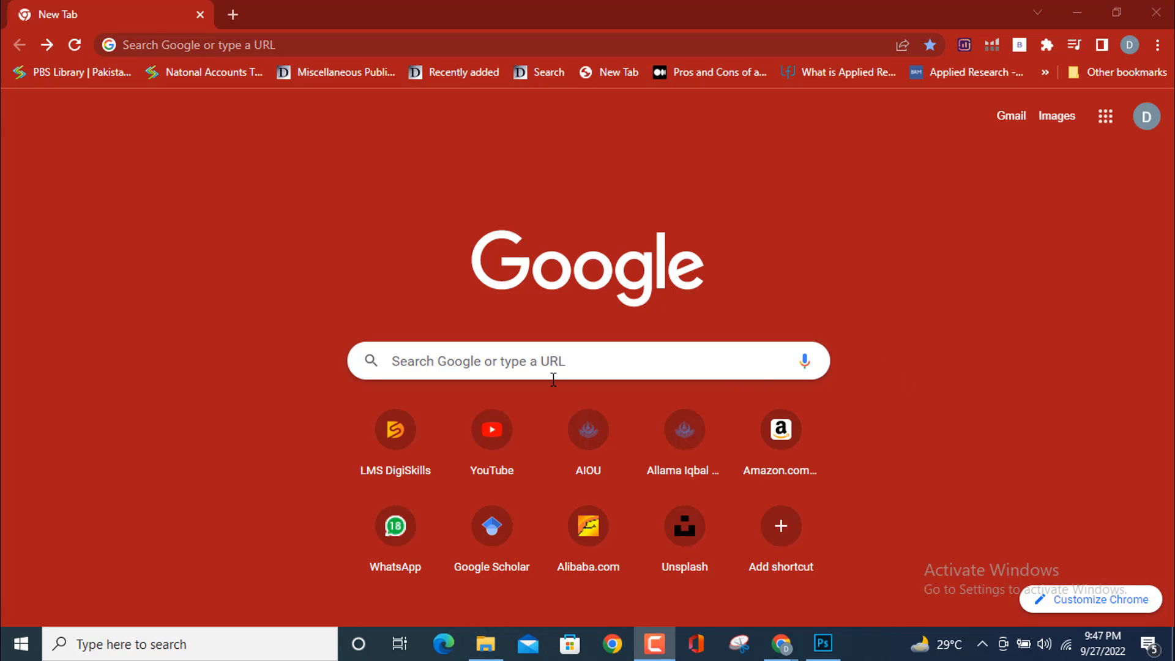
Search Google for "anaconda for python" and open the "Anaconda | The World's Most Popular Data Science Platform" result in a new tab
click(572, 364)
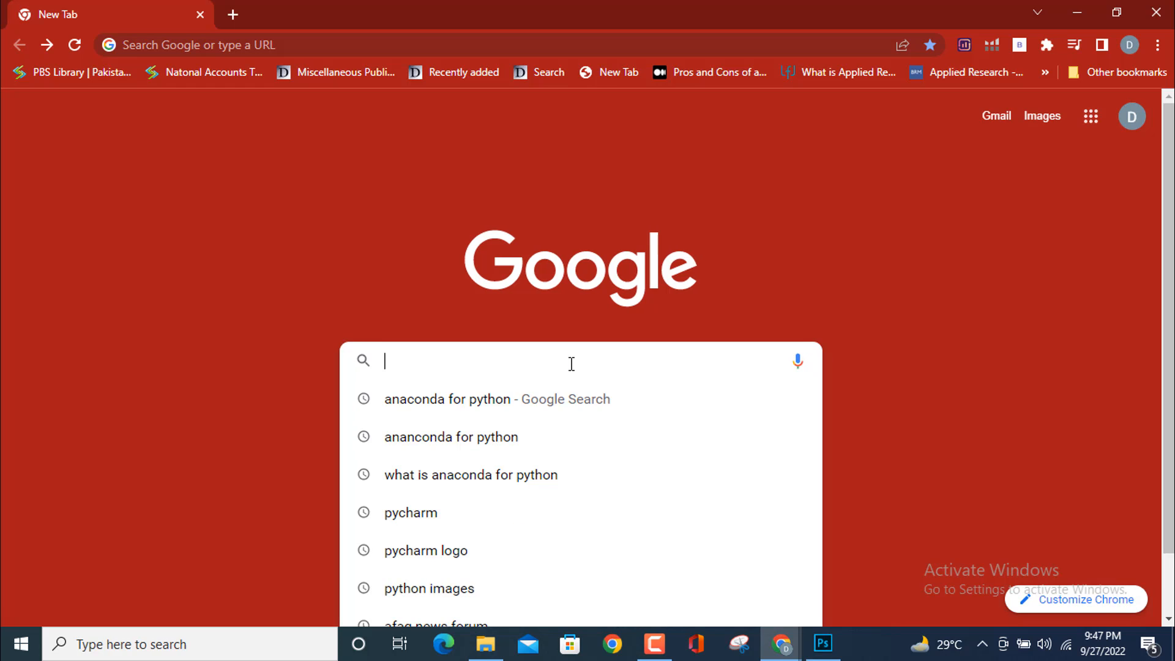
text(anaconda for python)
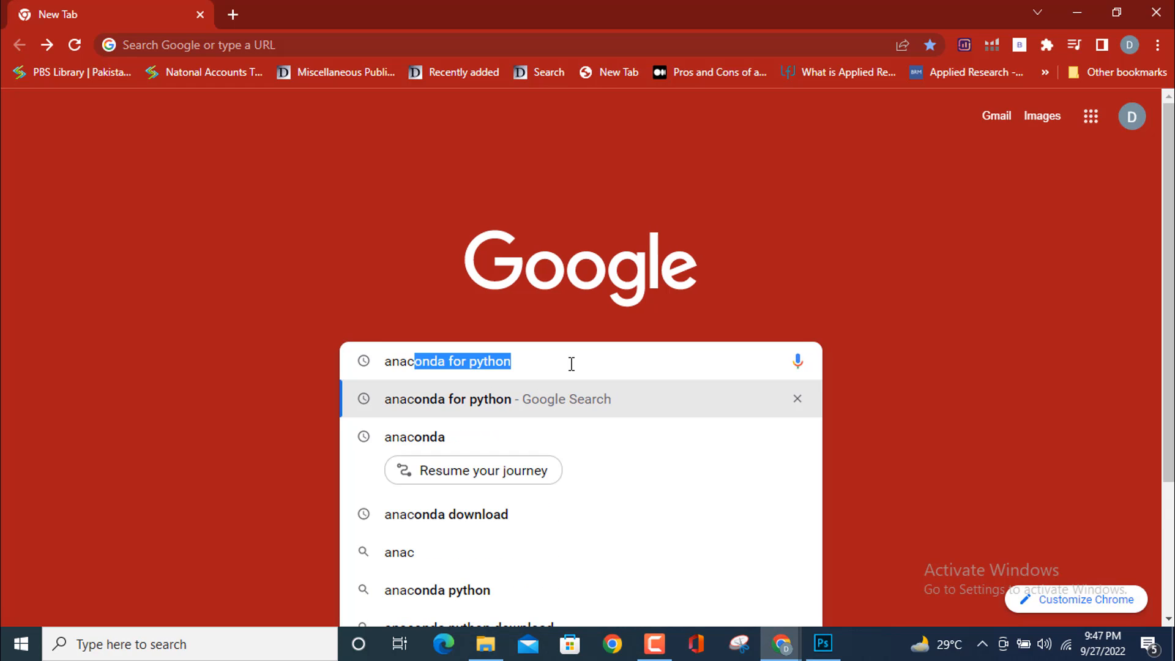
key(Return)
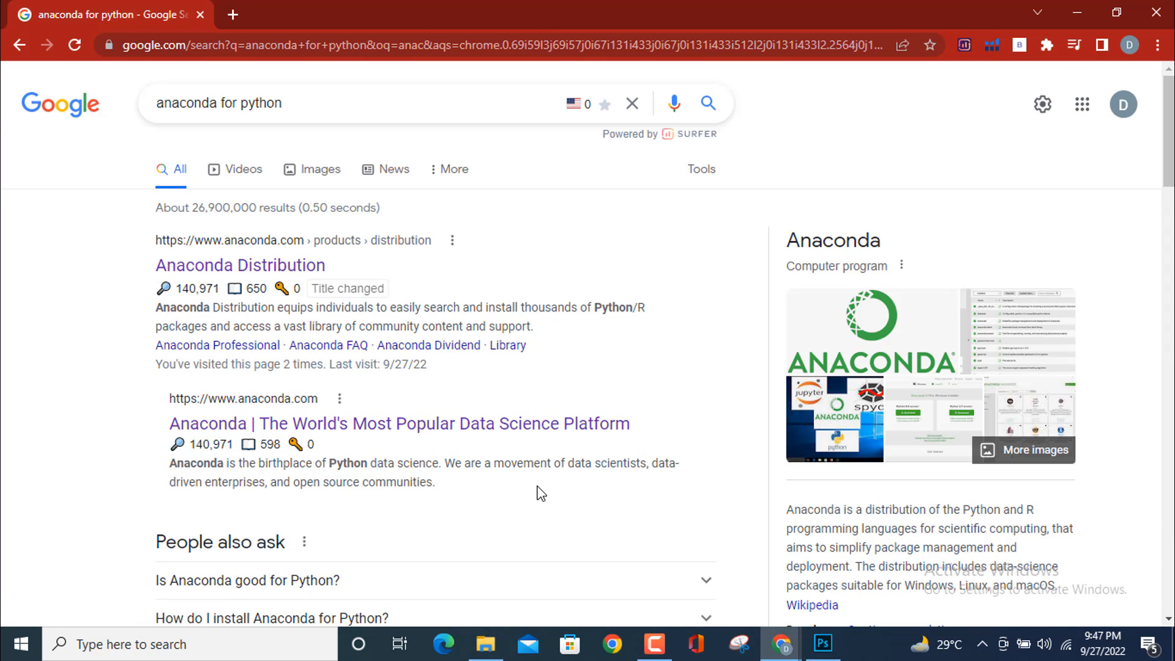
scroll(542, 493, down, 1)
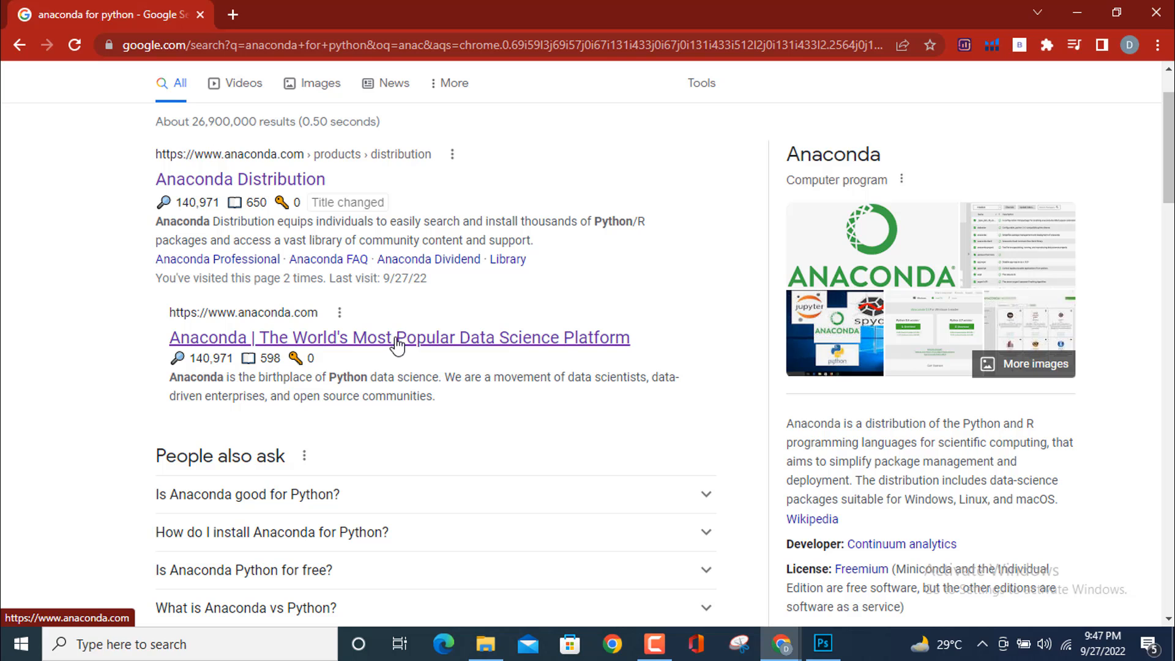
right_click(397, 344)
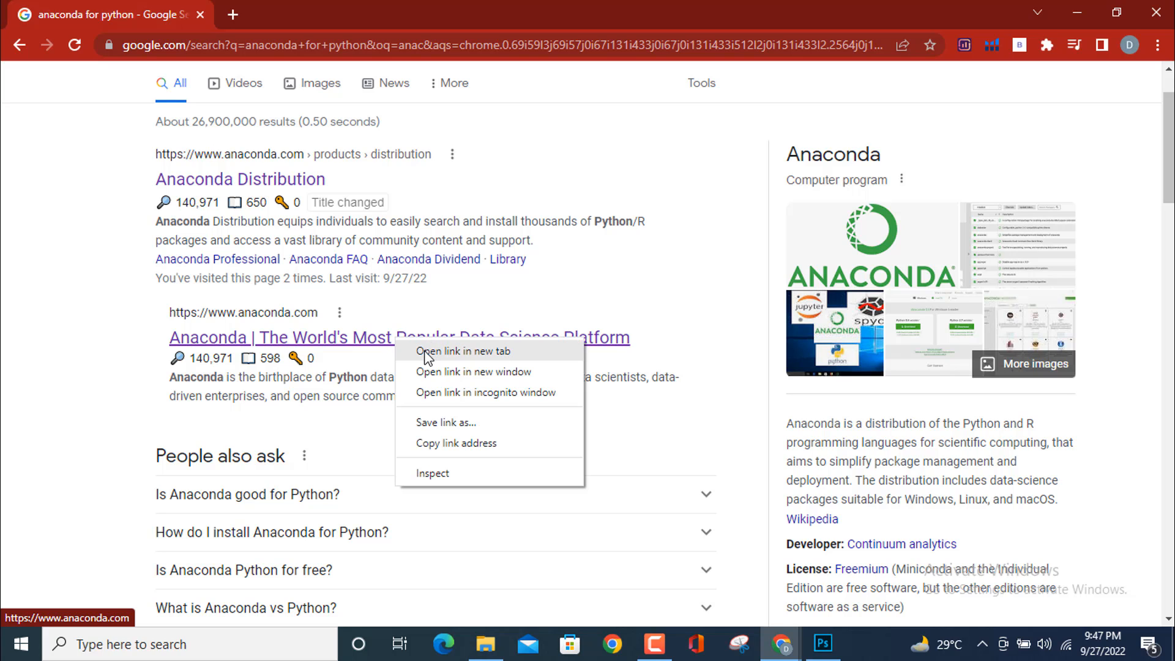
click(429, 351)
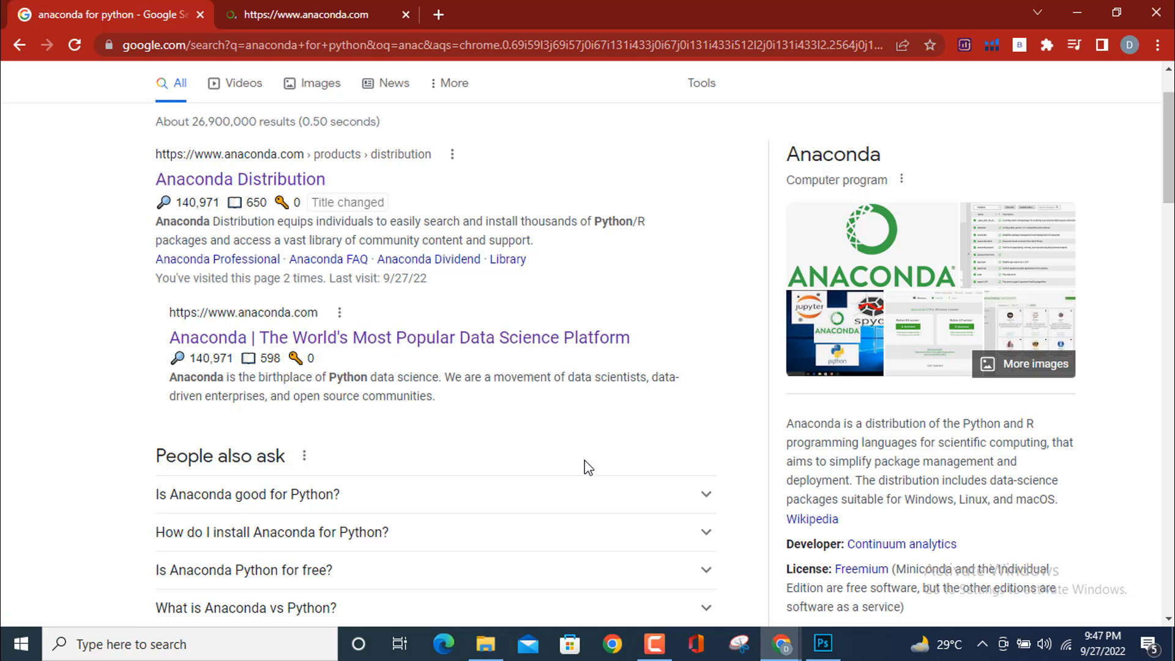
click(333, 20)
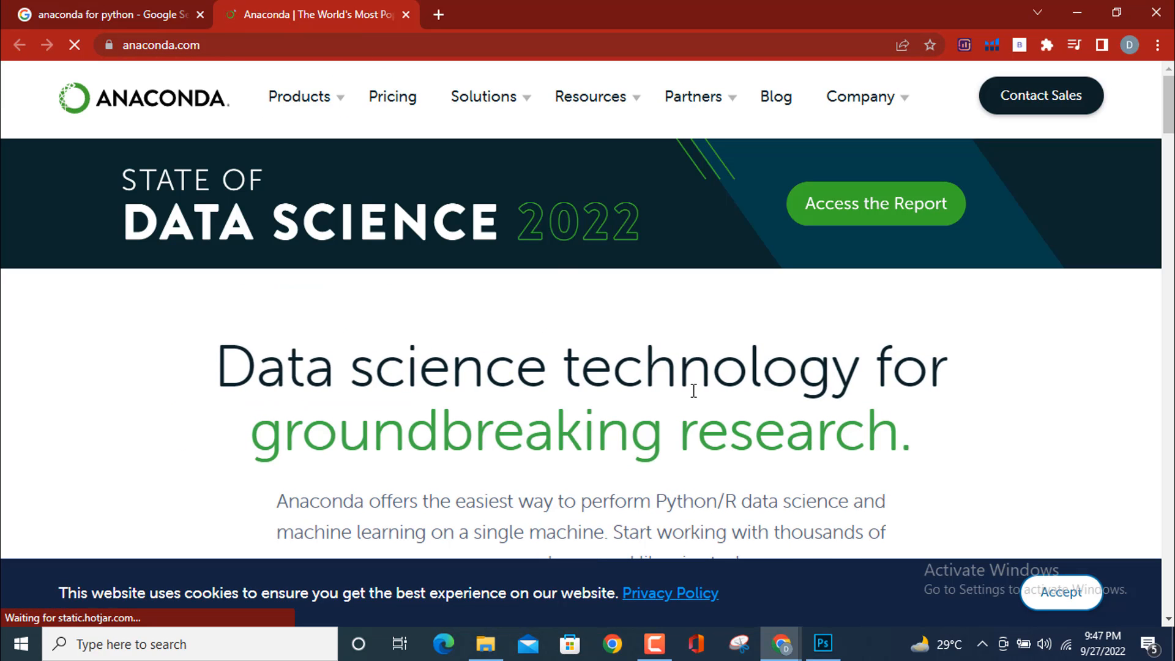
Download the 64-bit Anaconda installer for Windows with Python 3.9 and run the downloaded file
scroll(691, 389, down, 5)
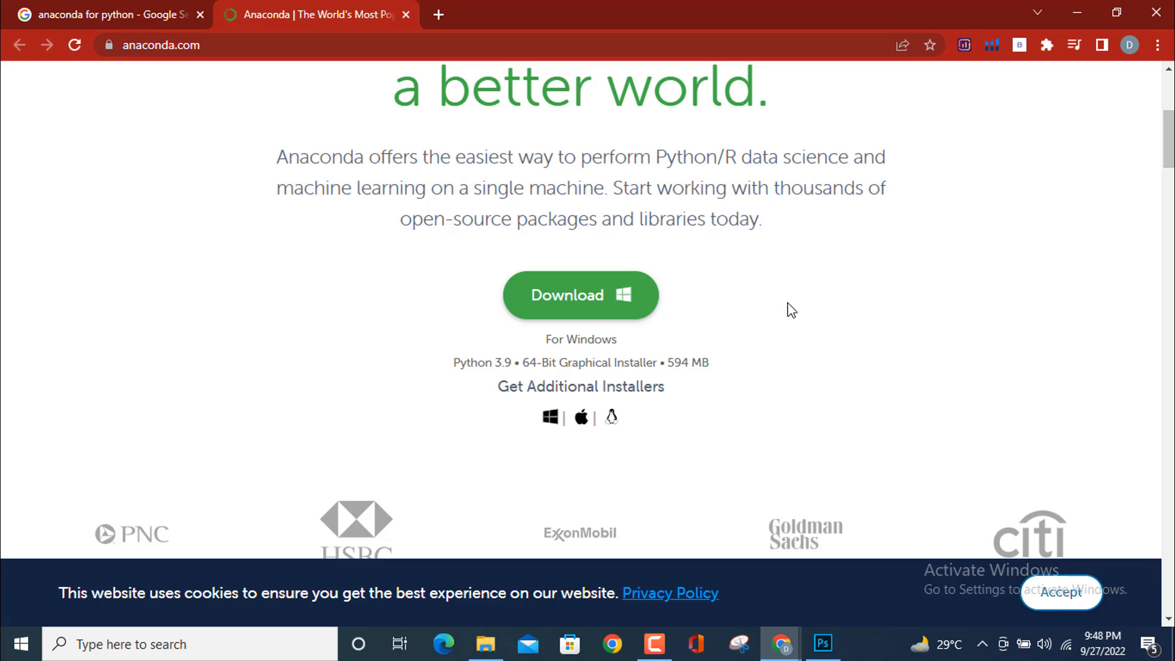
click(570, 300)
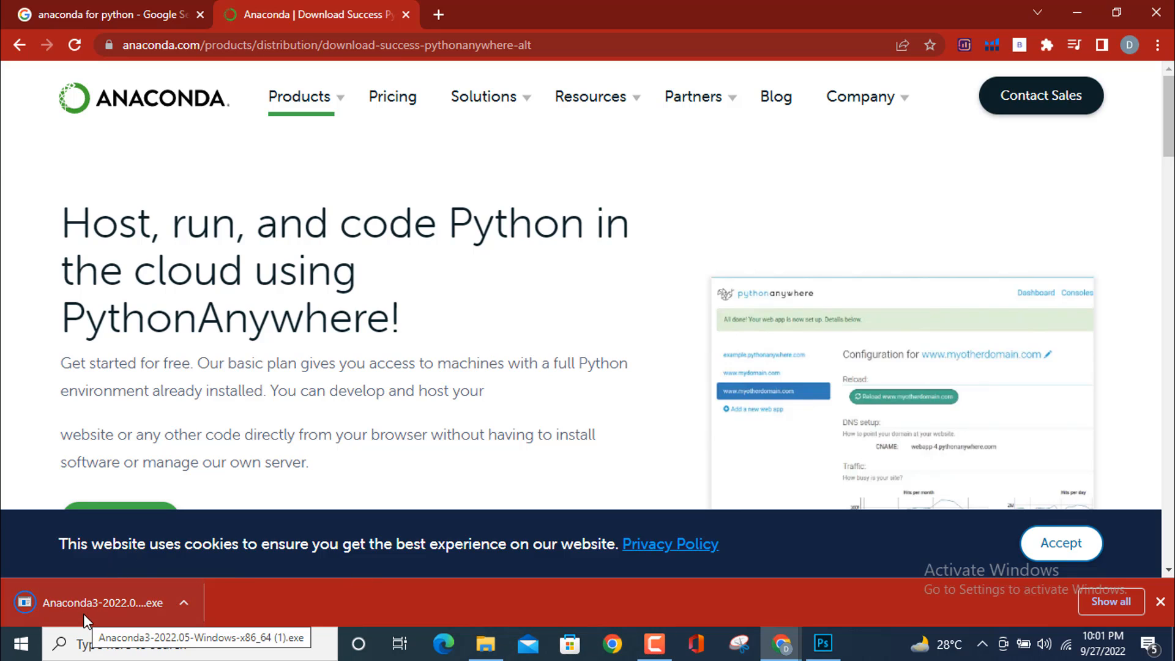
click(93, 602)
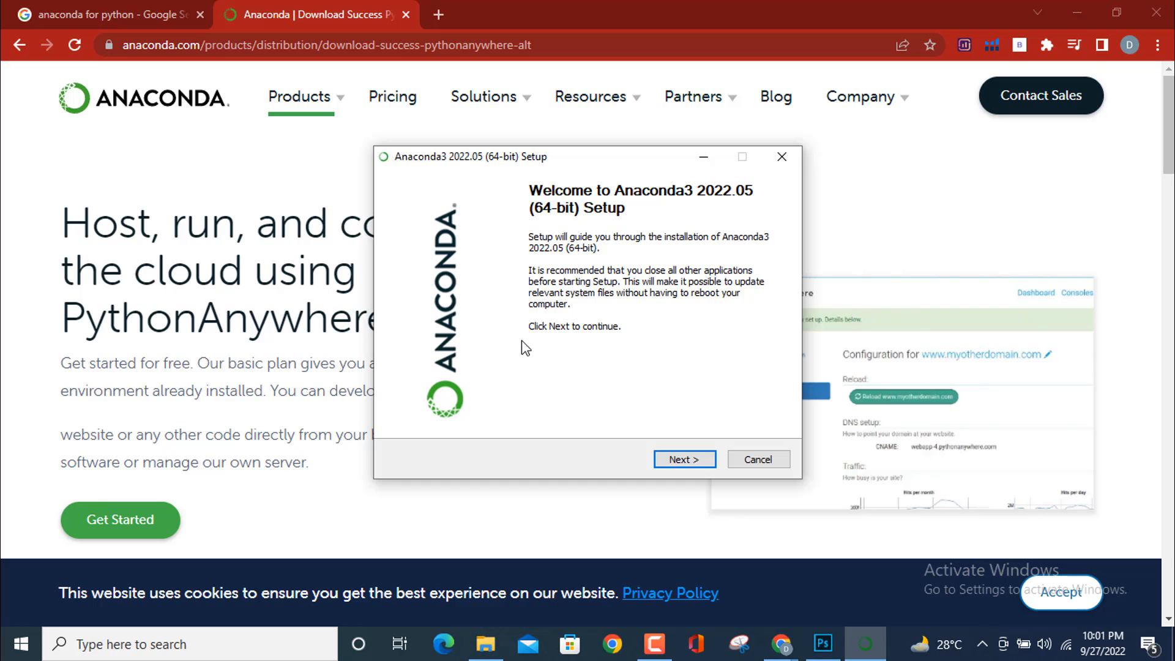
Accept the Anaconda3 license agreement and choose to install for All Users
click(679, 463)
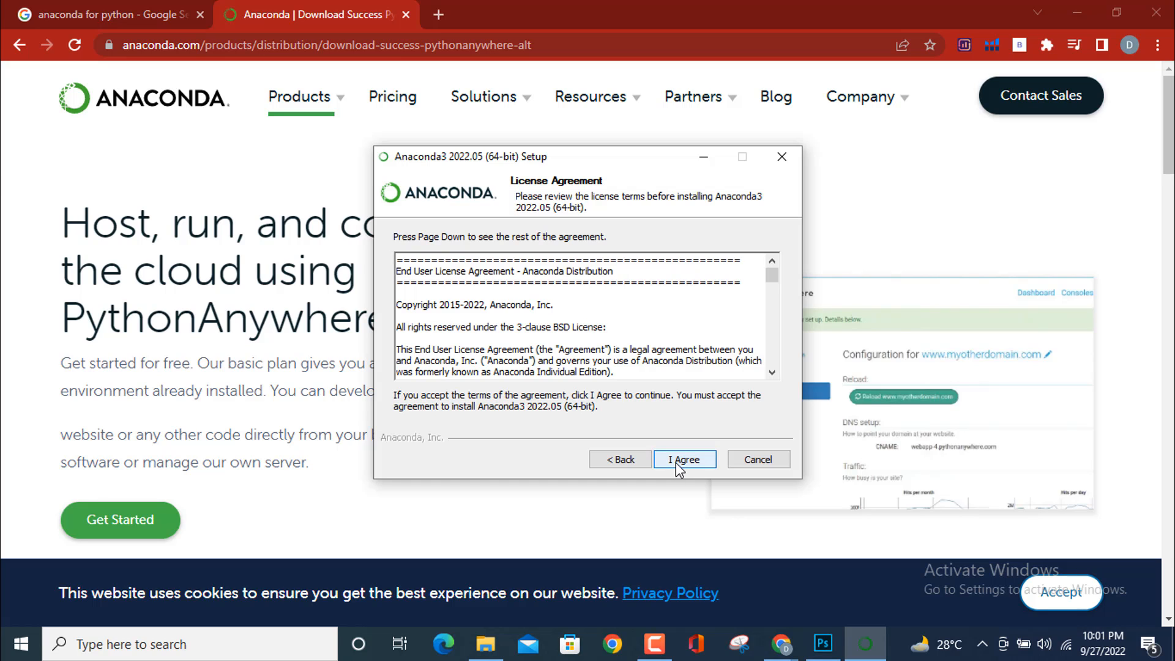
click(678, 466)
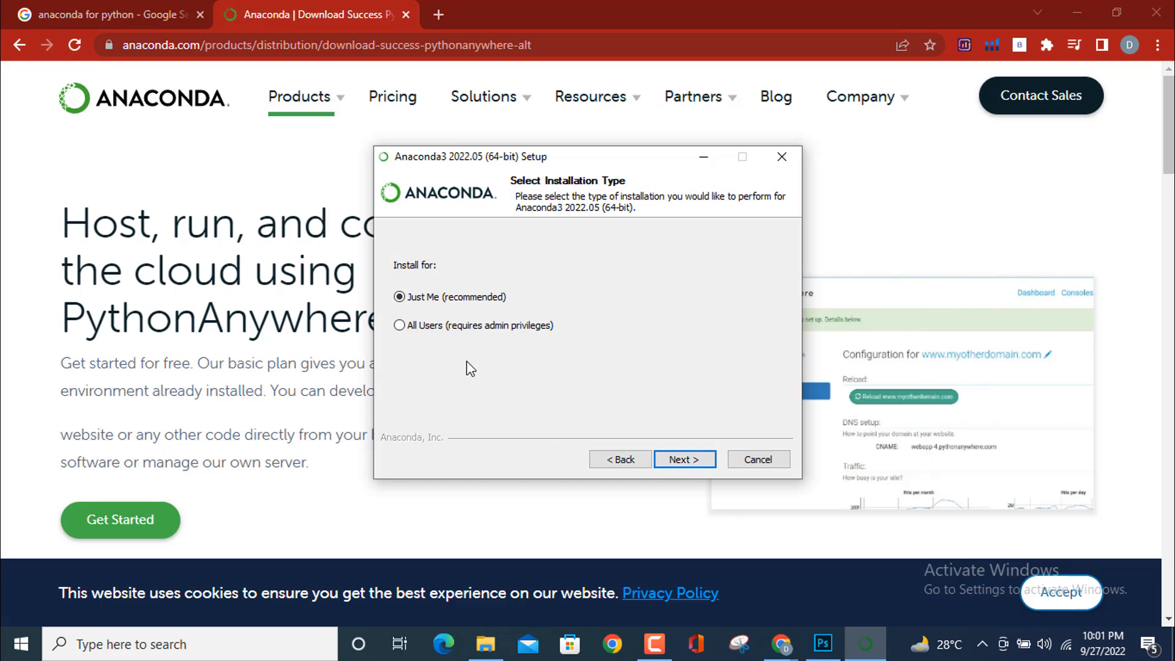
click(399, 325)
click(687, 461)
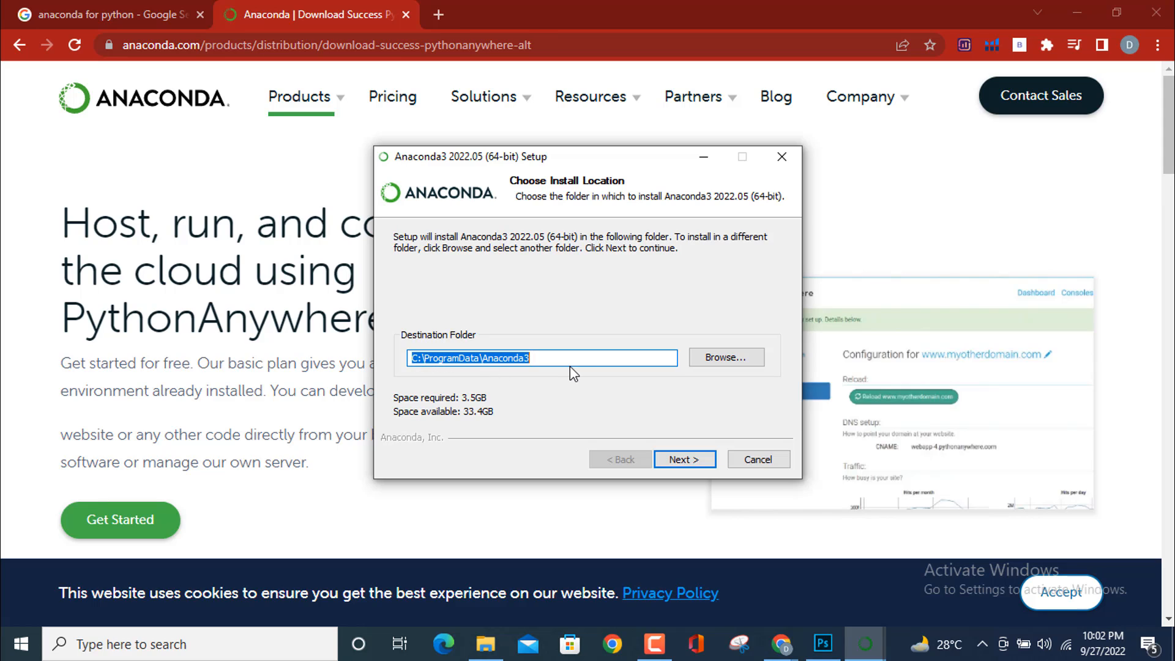
Install Anaconda3 in C:\ProgramData\Anaconda3, keeping it registered as the system Python 3.9
click(711, 360)
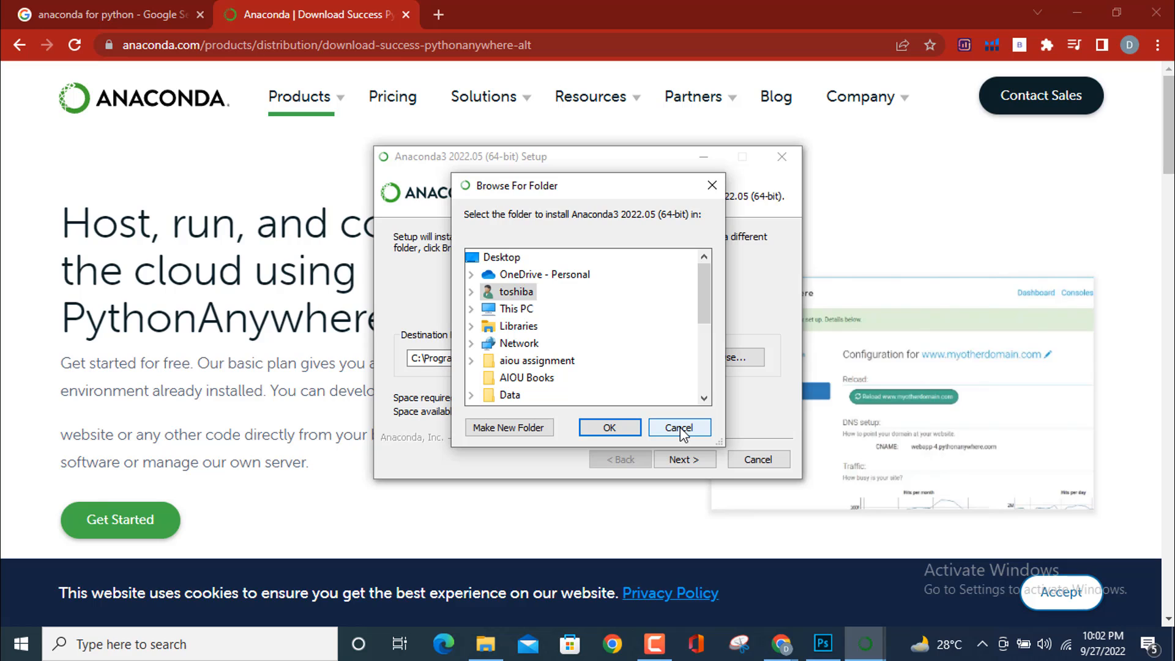
click(680, 427)
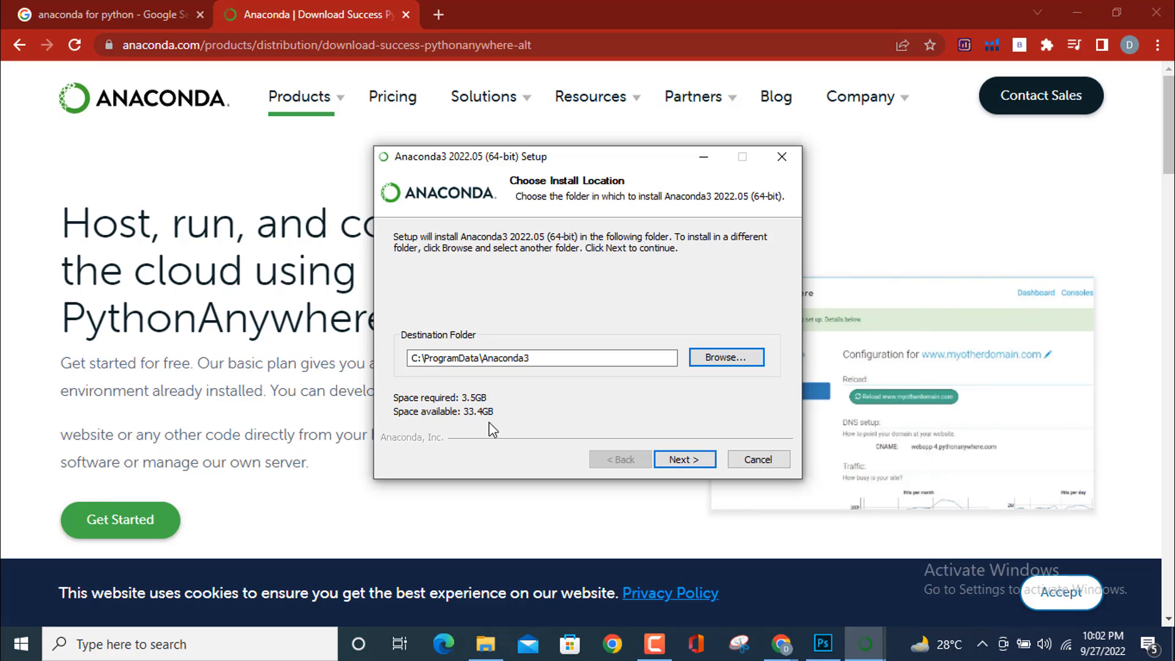
click(685, 459)
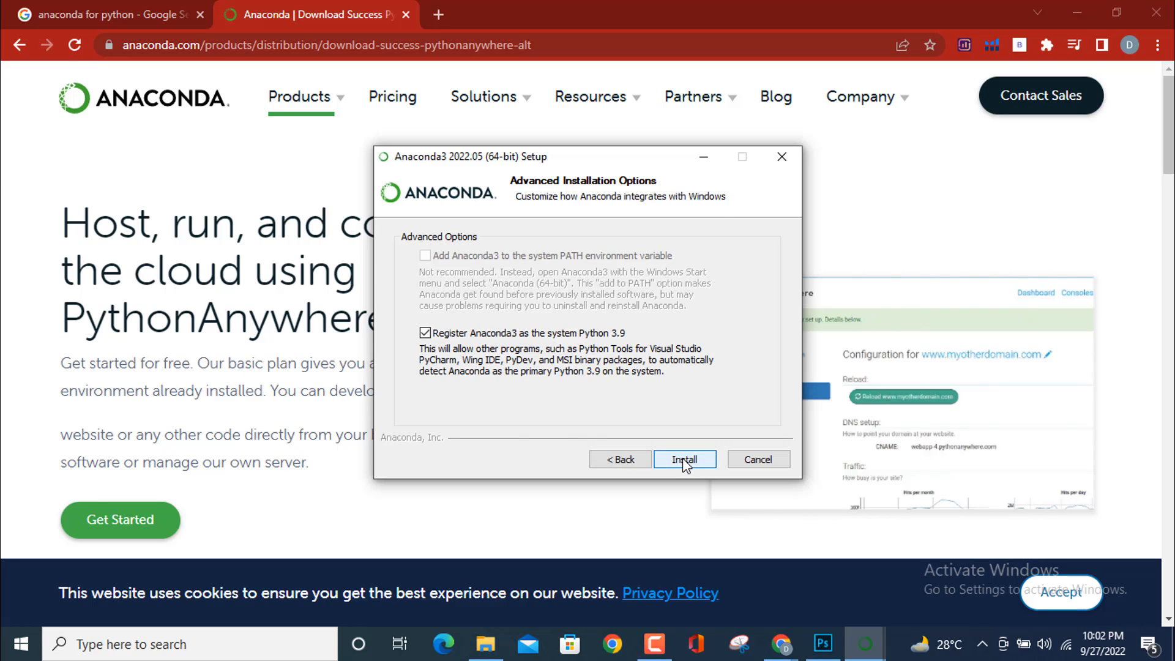
click(685, 460)
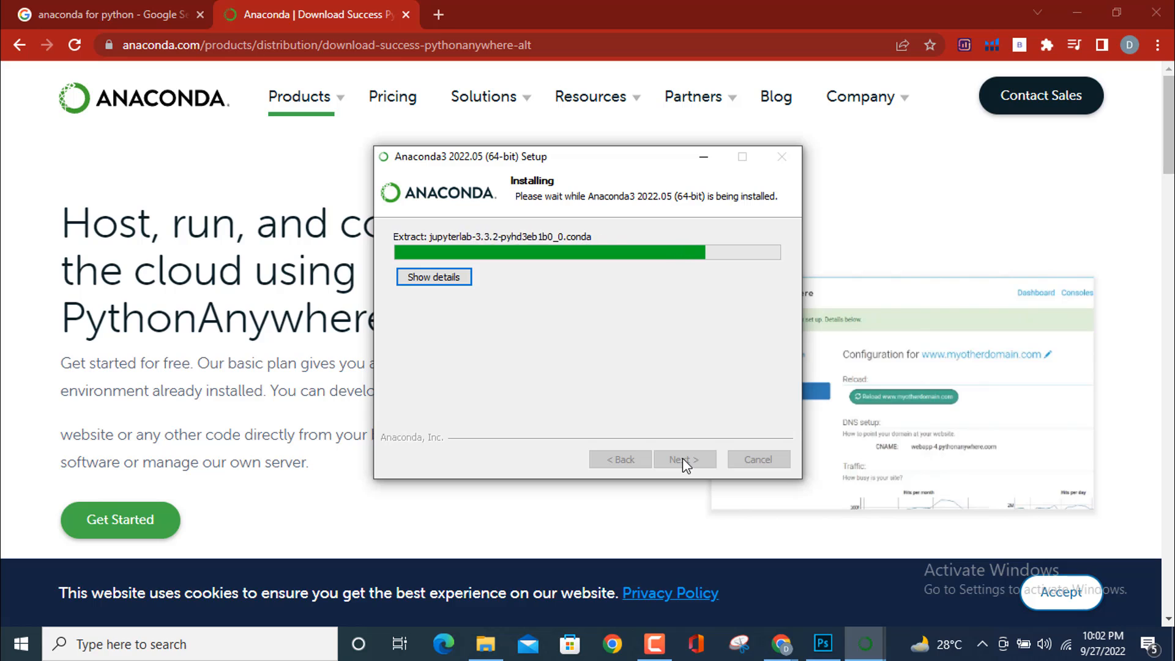
click(655, 644)
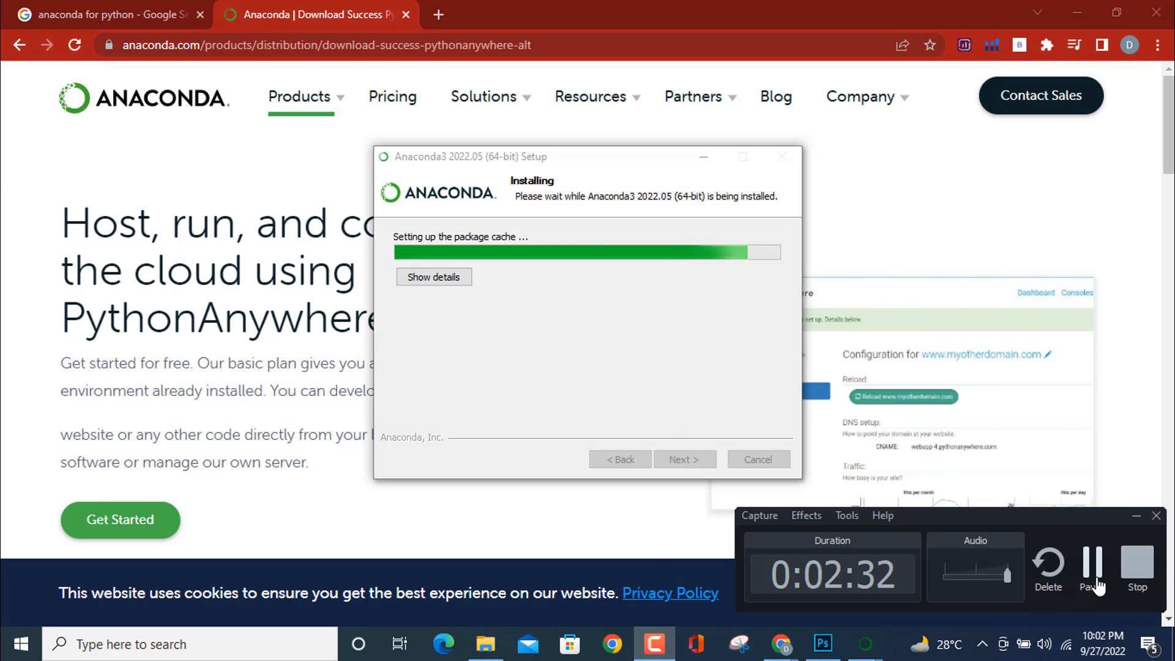
click(1093, 563)
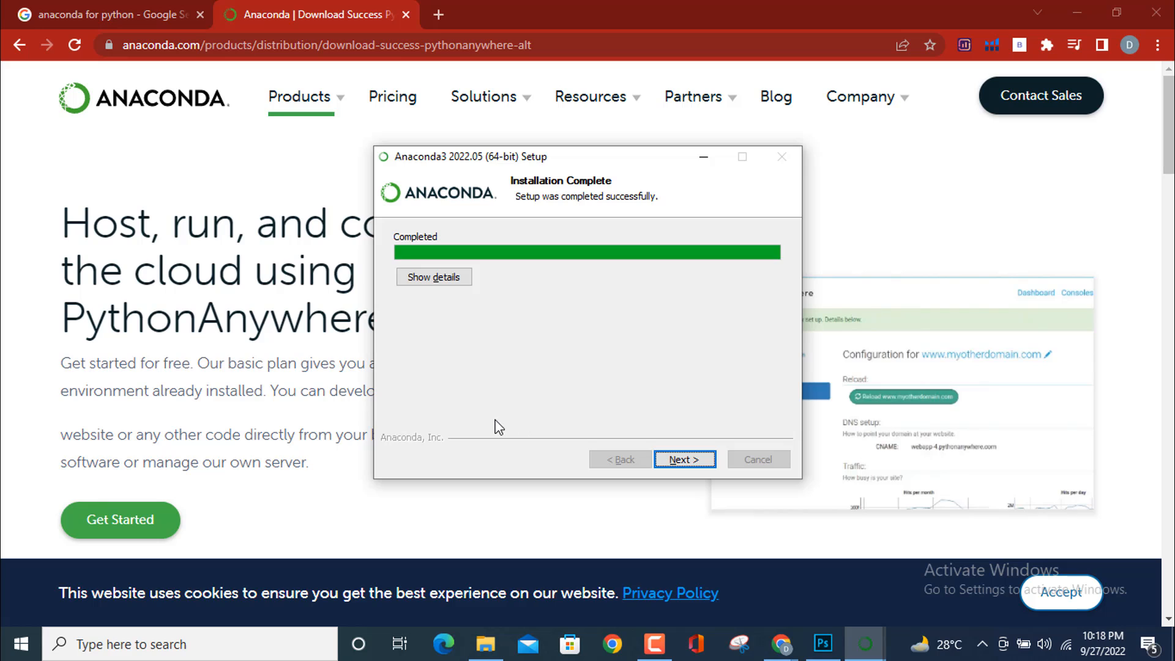
Finish the Anaconda3 setup with the Anaconda Distribution Tutorial and Getting Started with Anaconda options turned off
click(679, 460)
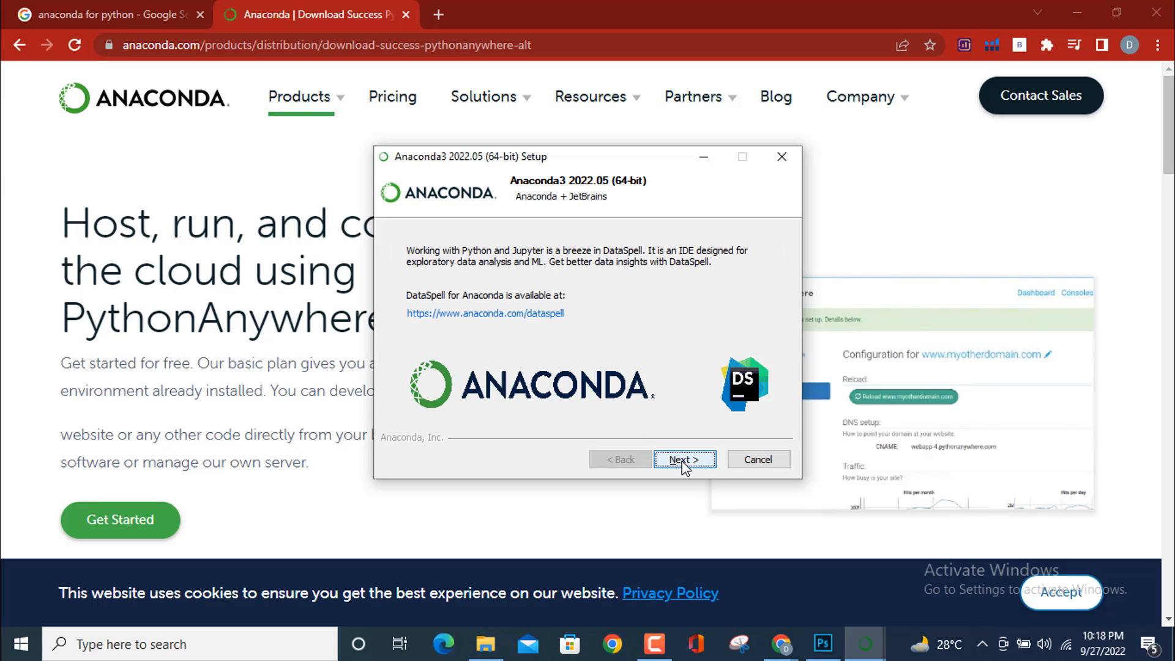
click(683, 461)
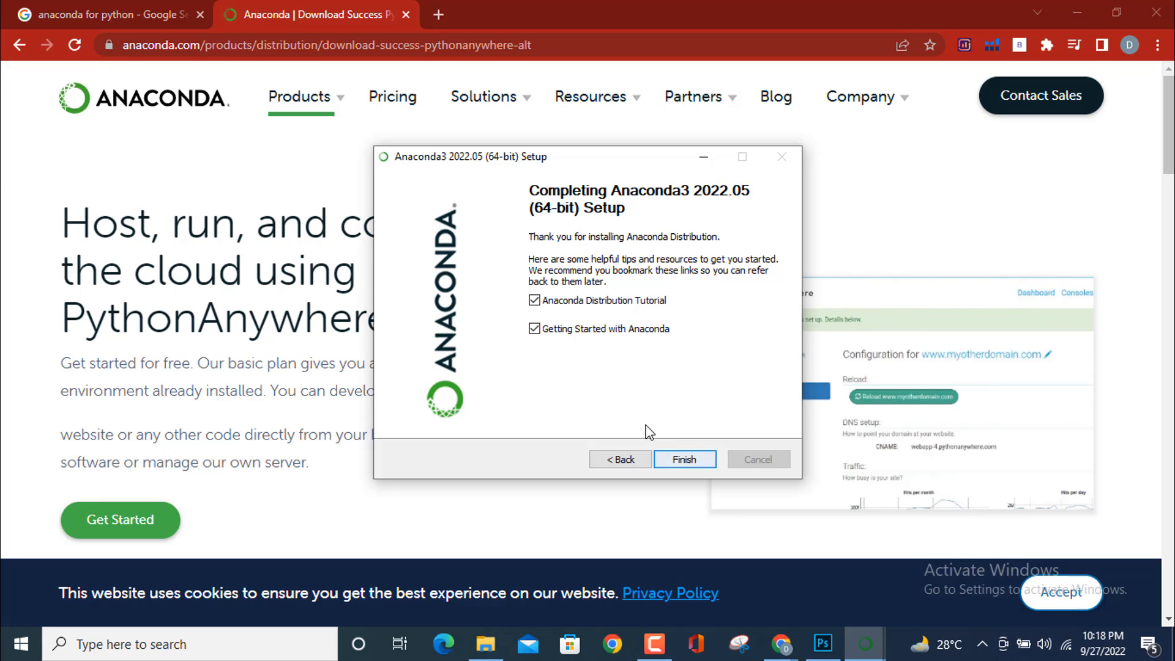
click(536, 301)
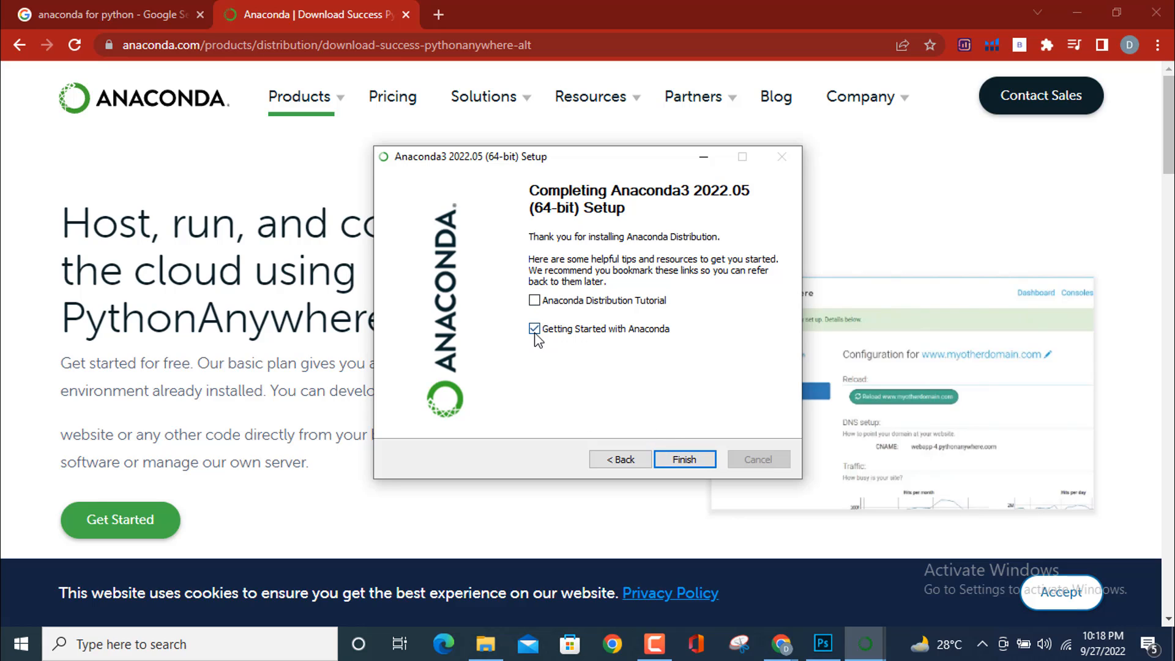
click(535, 329)
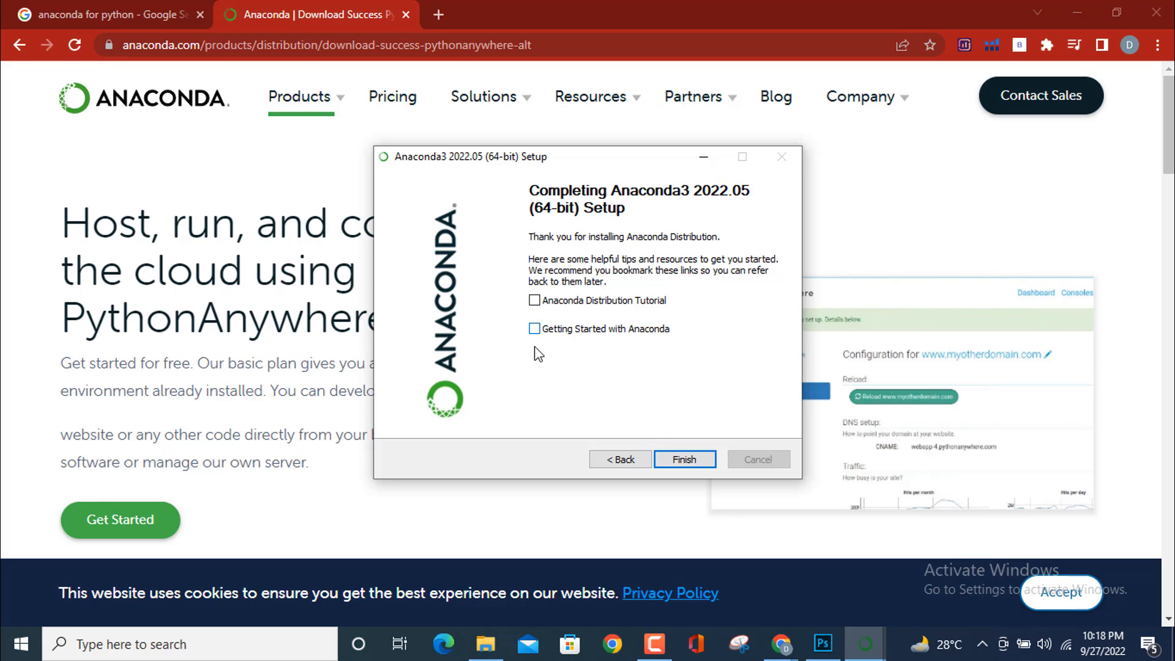
click(679, 460)
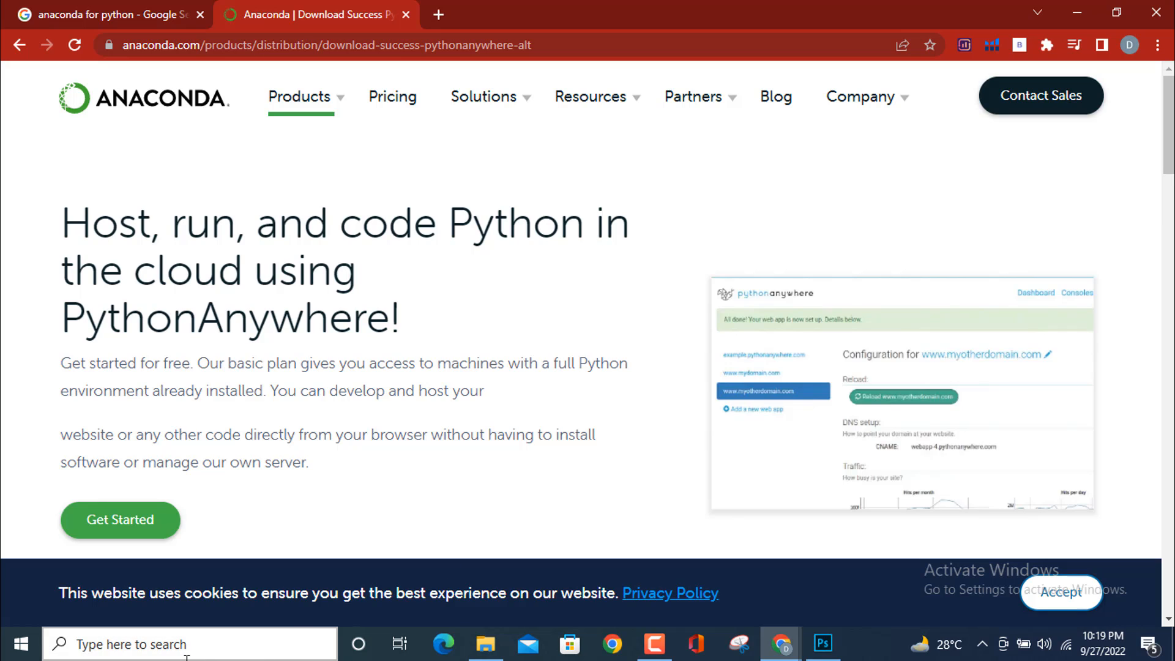
Launch Anaconda Navigator (Anaconda3) from the Windows search and dismiss its update offer
click(126, 644)
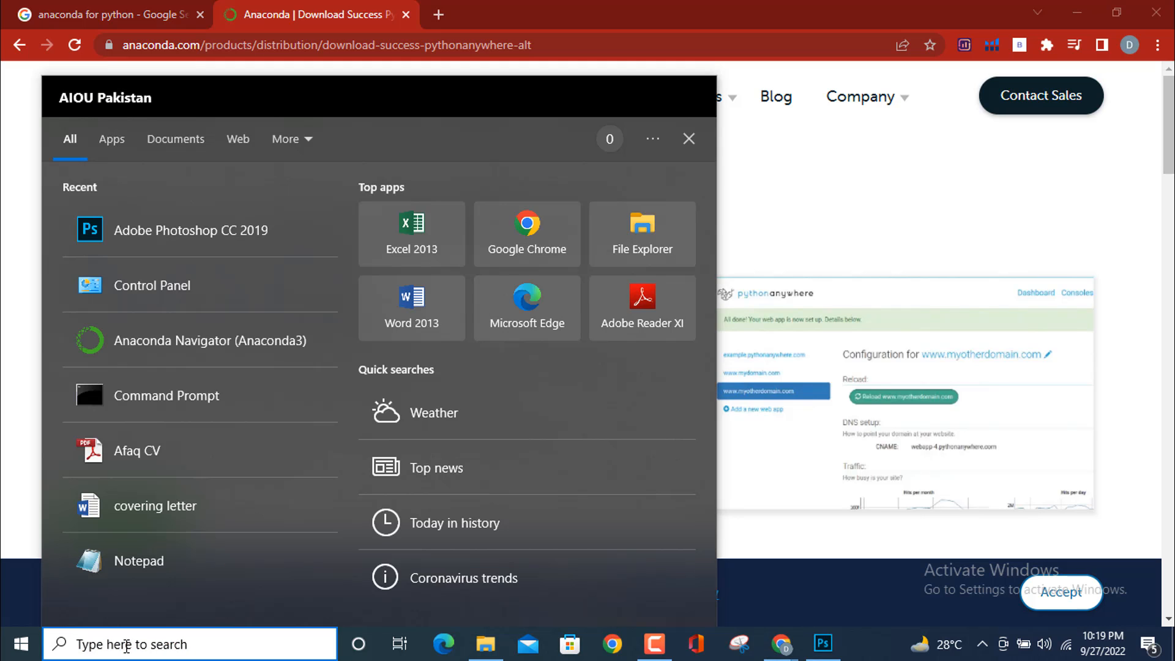
click(155, 344)
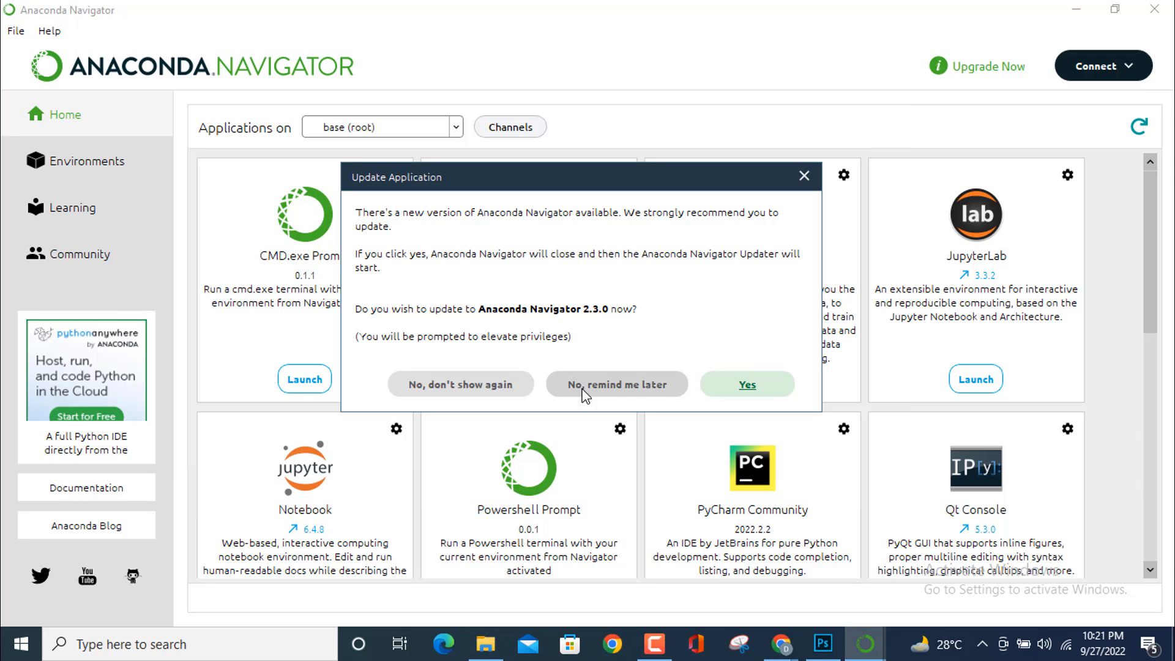
click(804, 176)
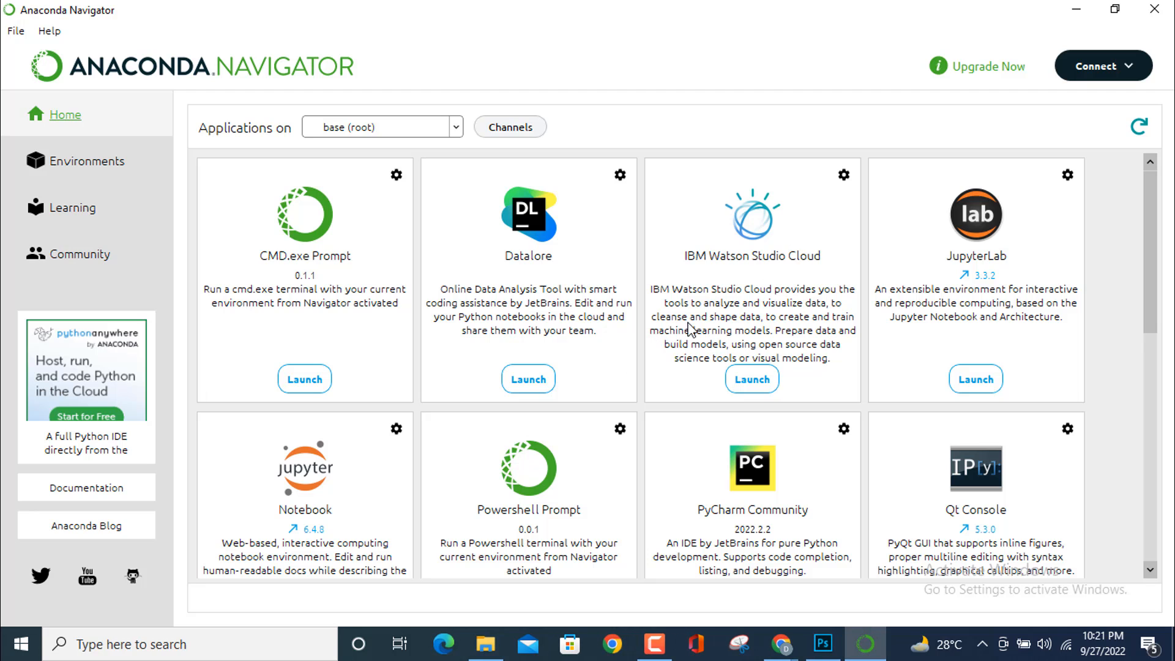
Look through the applications available on base (root) and launch Jupyter Notebook
scroll(501, 384, down, 5)
scroll(500, 384, up, 8)
scroll(588, 475, down, 5)
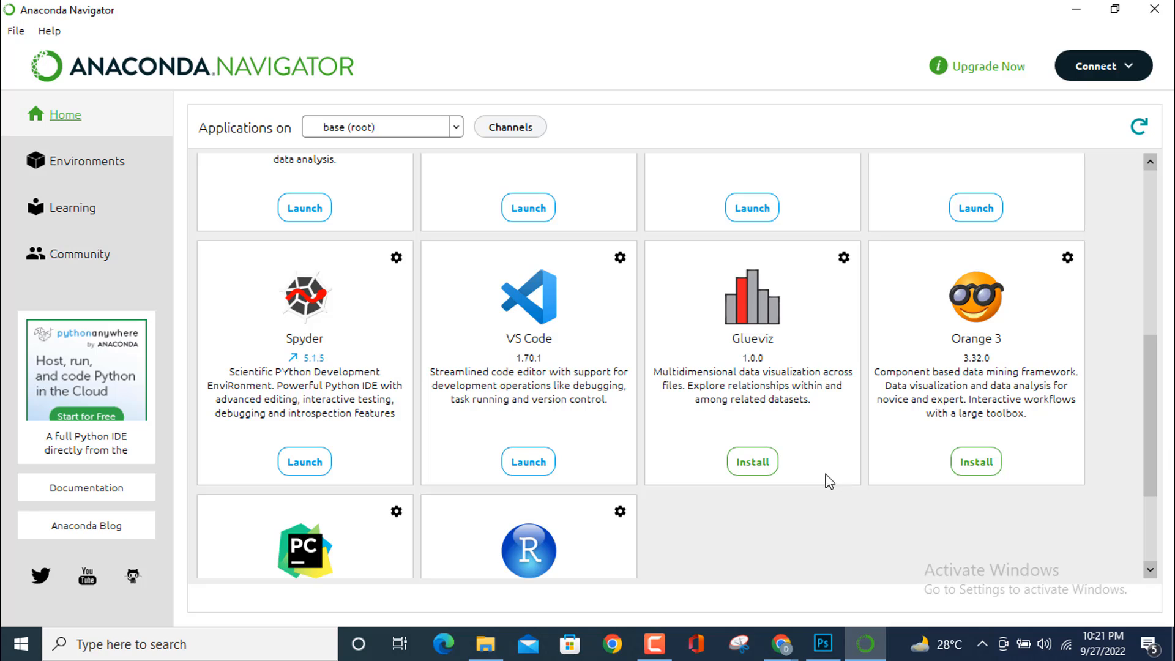
scroll(551, 539, down, 2)
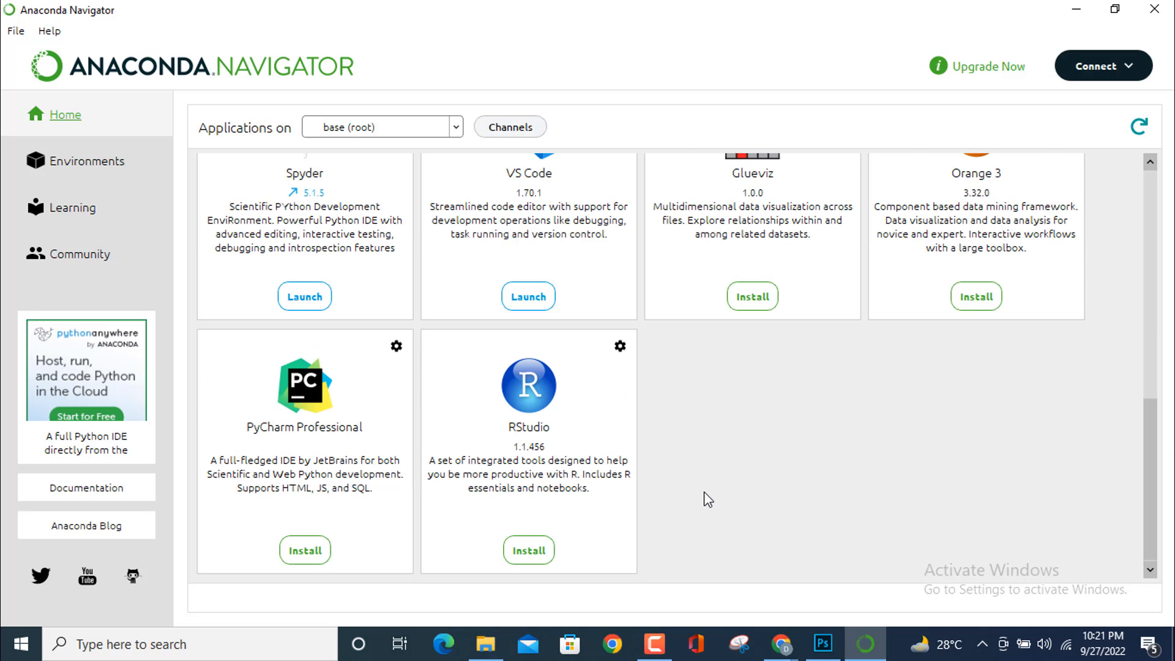
scroll(704, 499, up, 5)
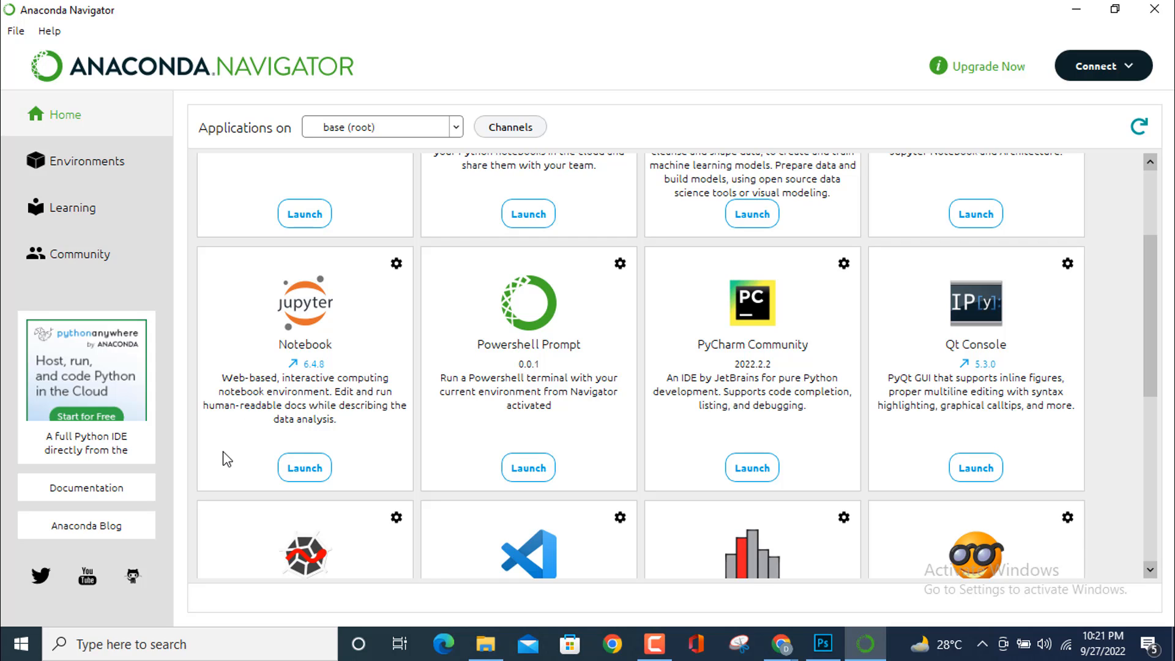
click(304, 472)
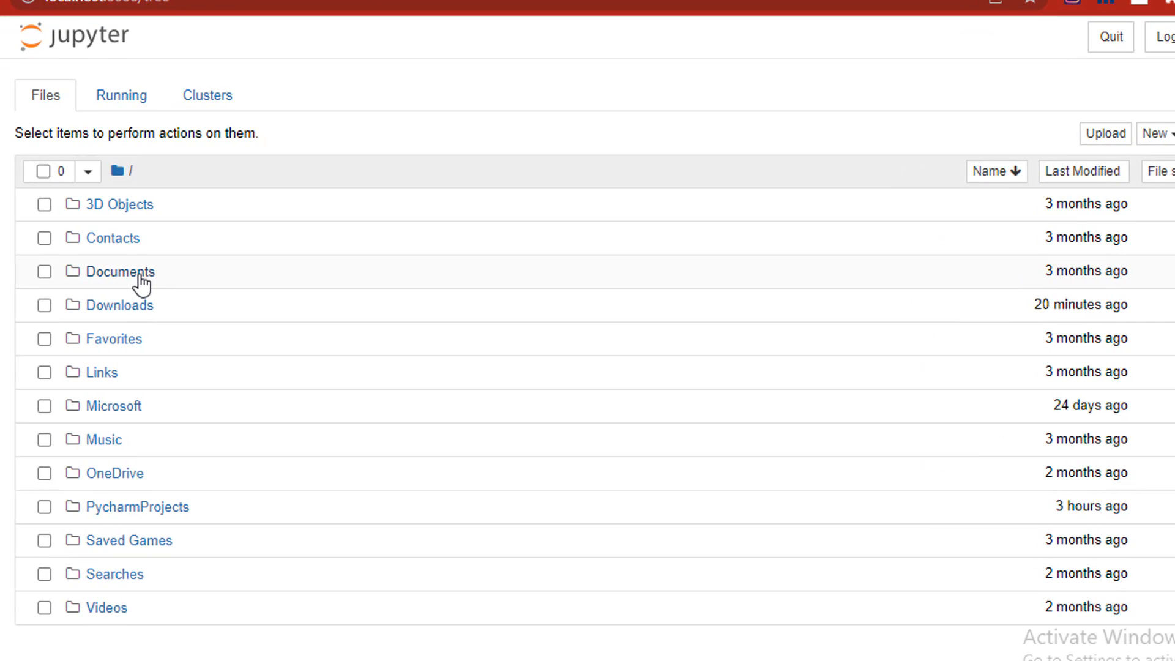
Create a new folder inside the Documents directory in Jupyter
click(141, 276)
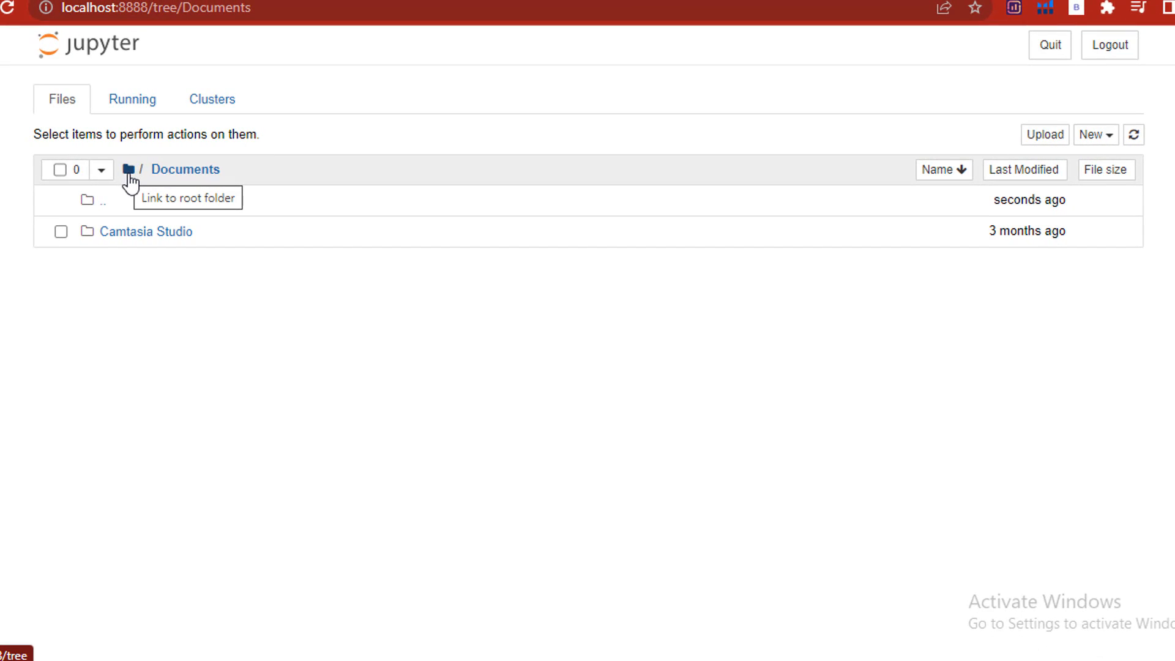
click(1113, 141)
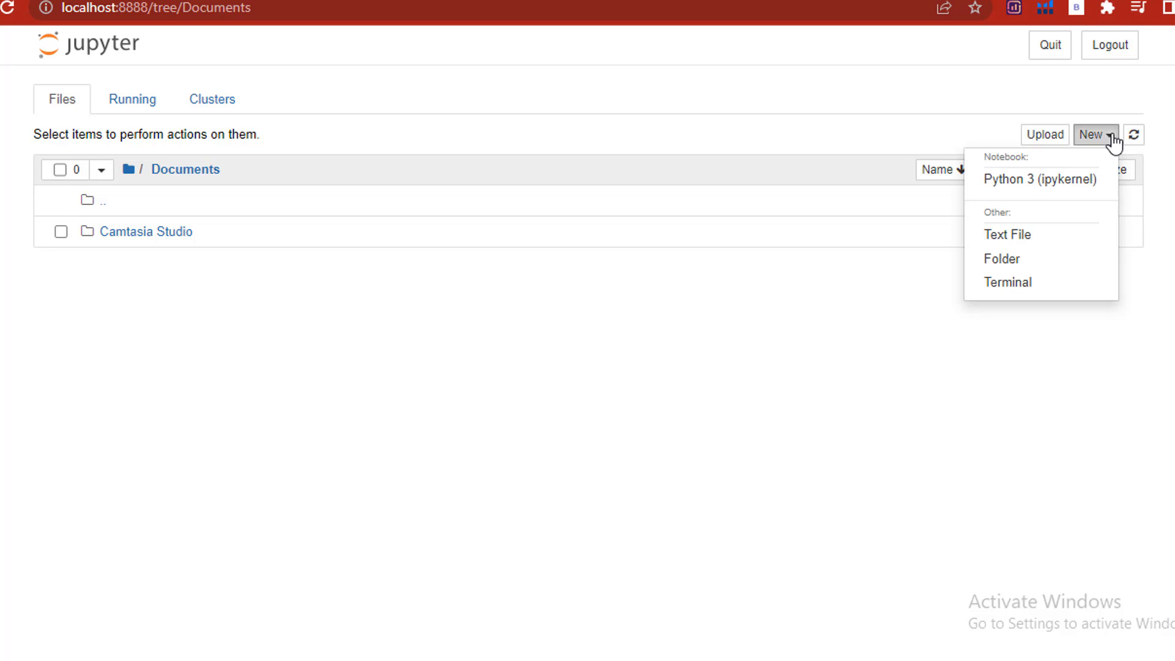
click(1016, 260)
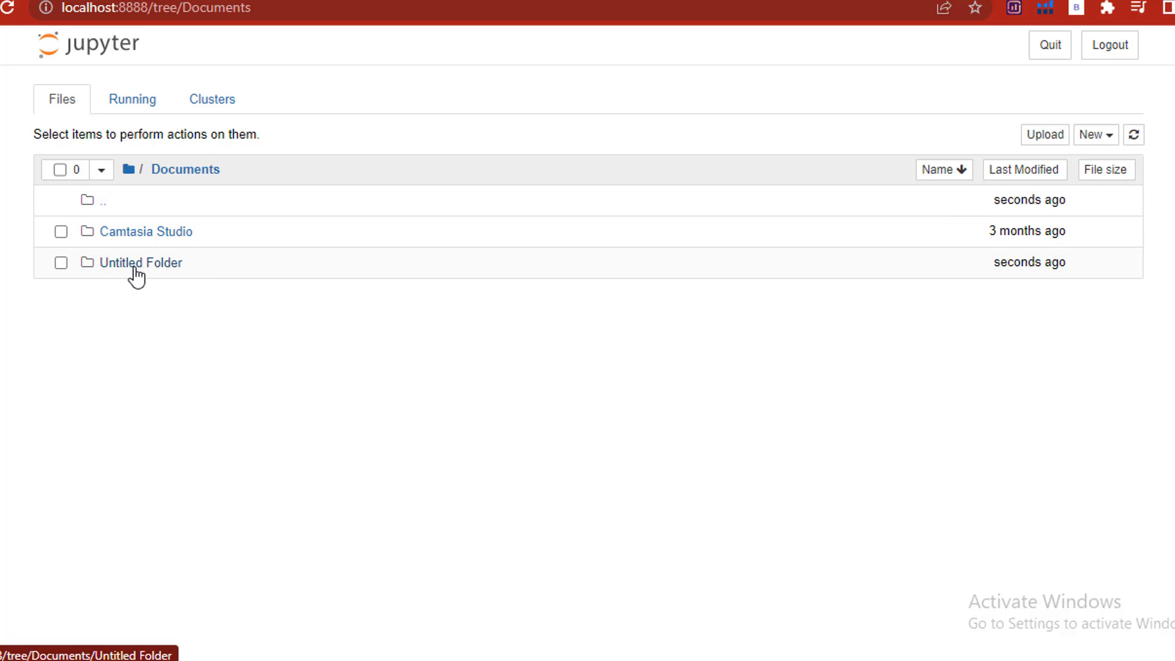
Rename the Untitled Folder in Documents to digilab
click(60, 263)
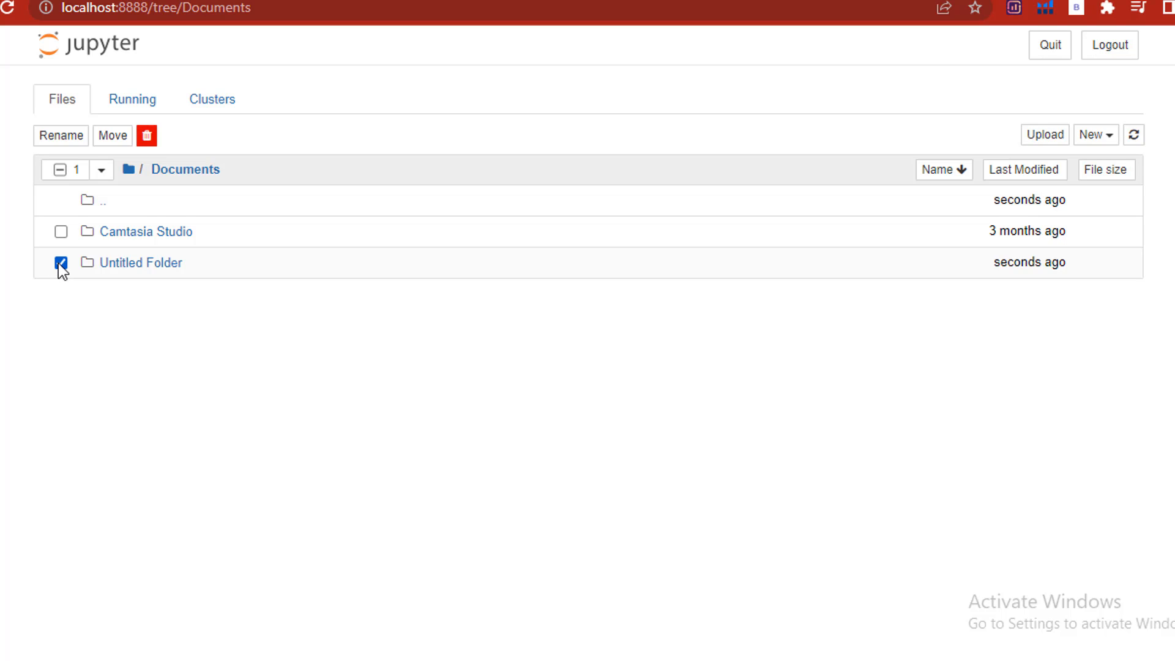
click(62, 142)
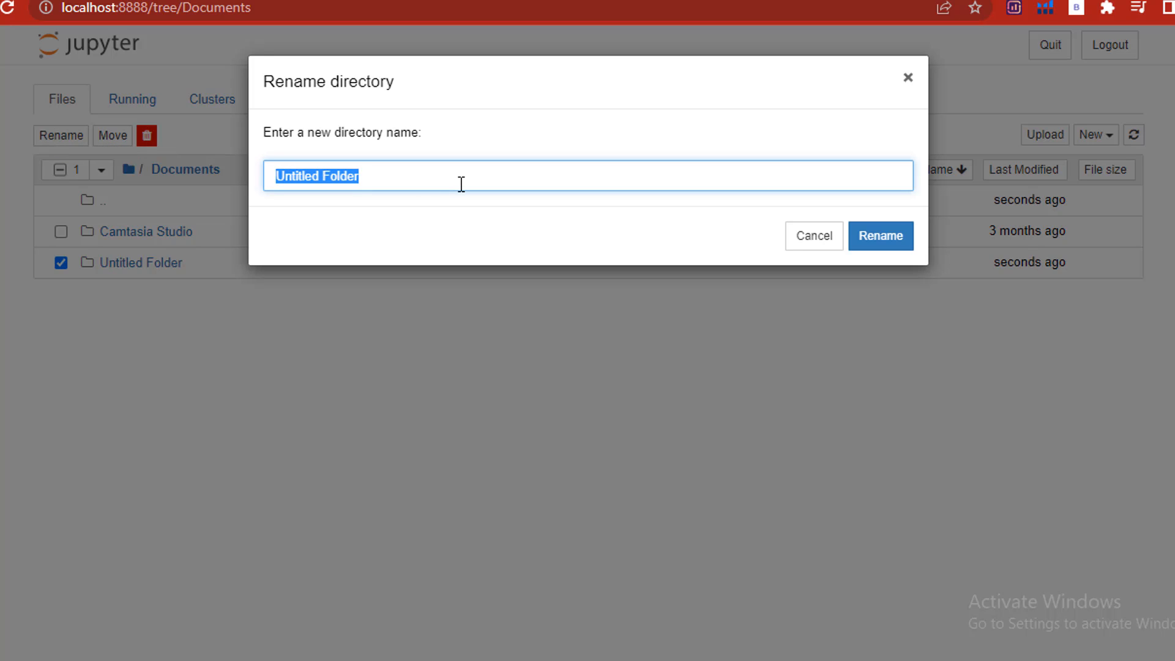
text(digi)
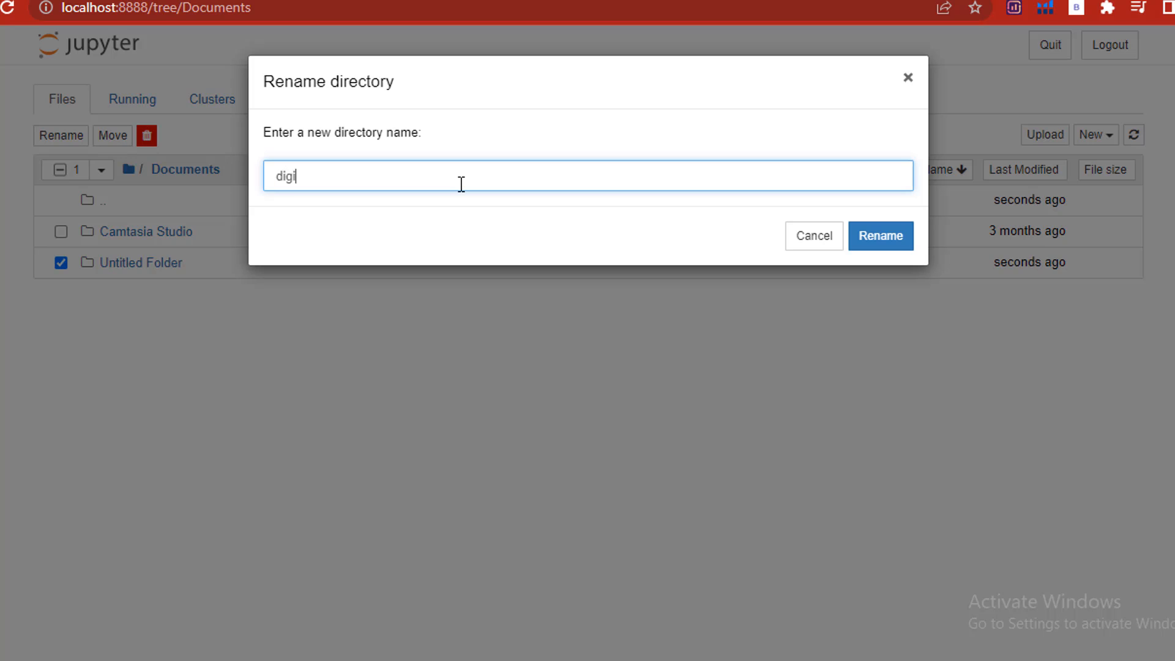
text(lab)
click(885, 239)
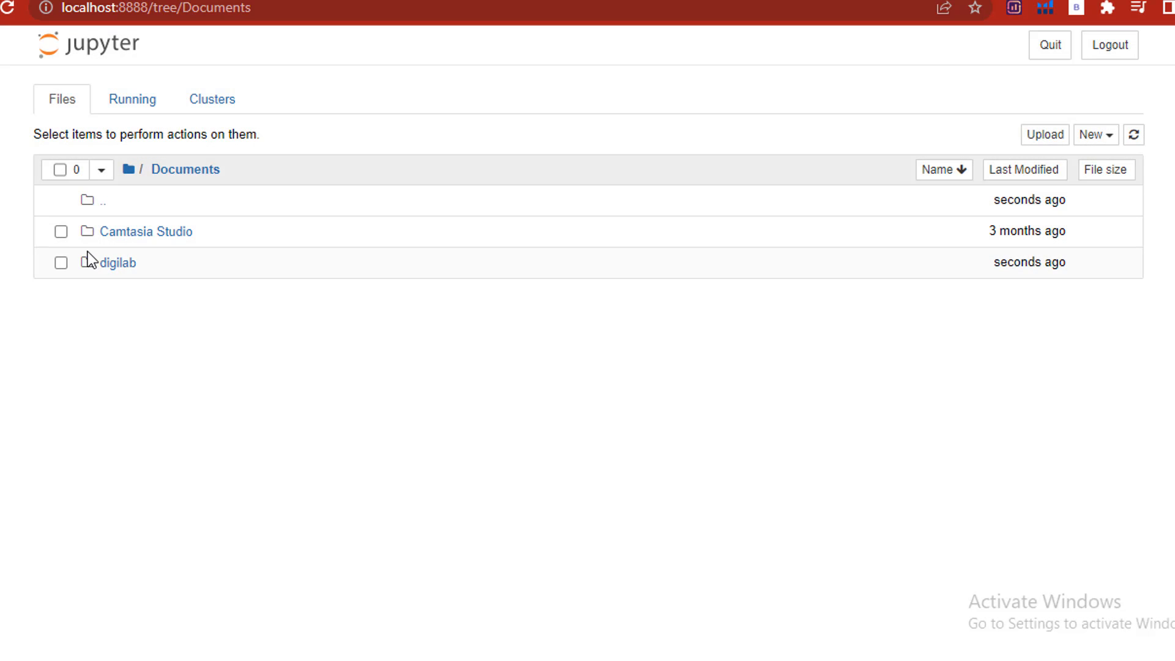
Open the digilab folder and create a new Python 3 (ipykernel) notebook in it
click(116, 264)
double_click(115, 265)
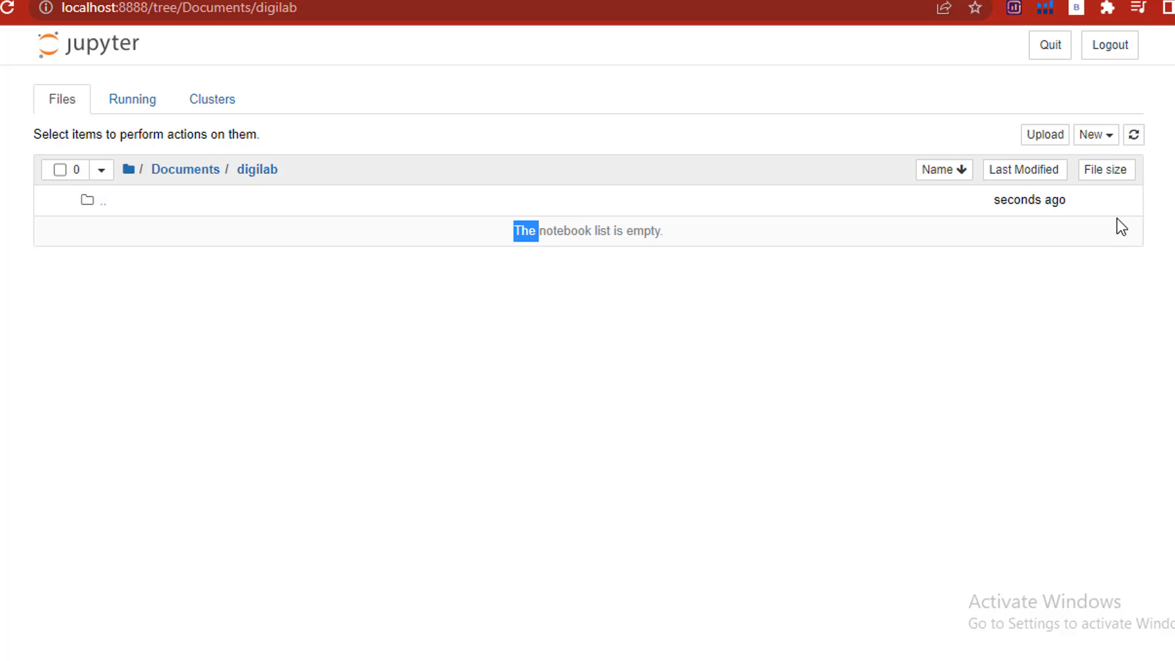
click(1107, 137)
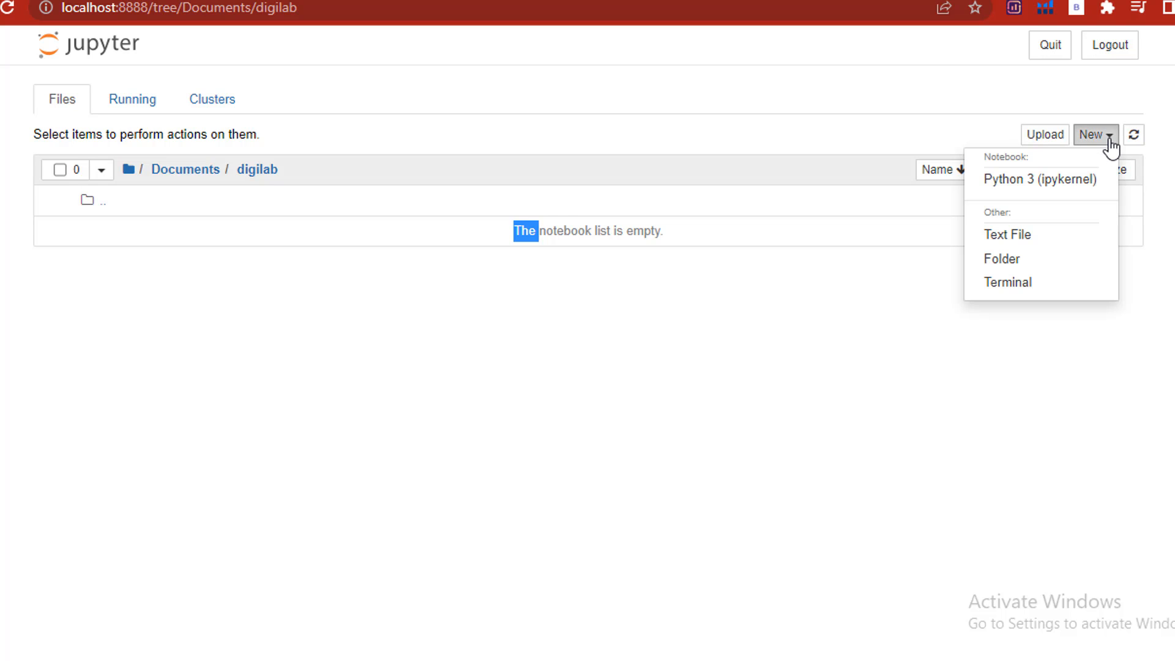
click(1022, 185)
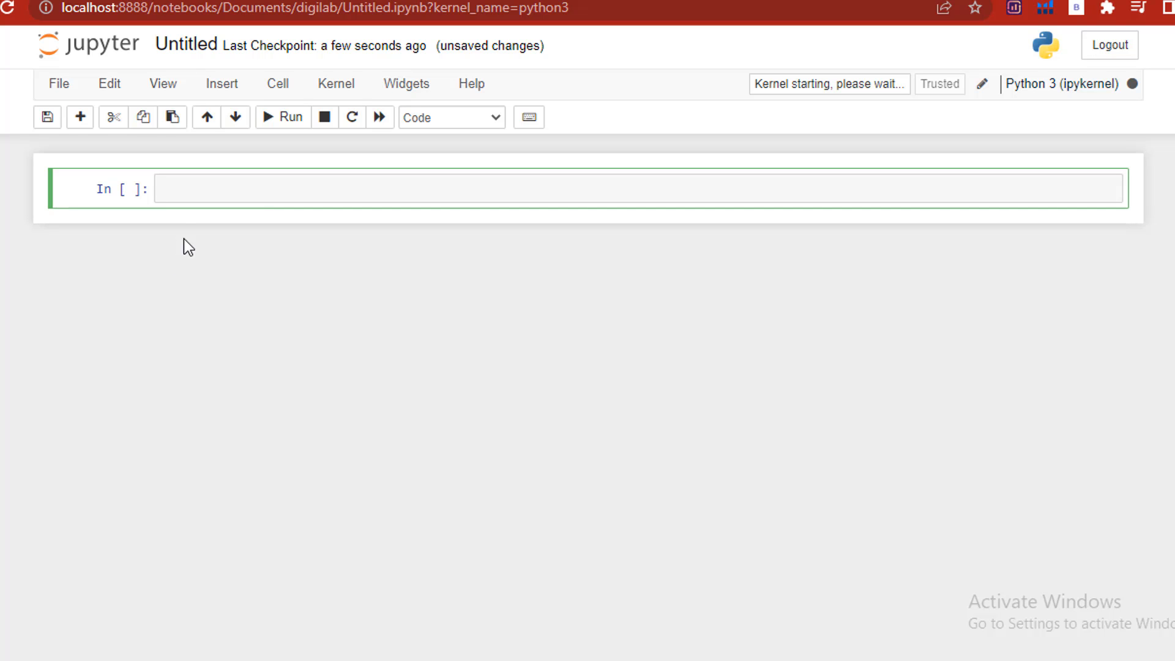
Rename the untitled notebook as demo01
click(183, 47)
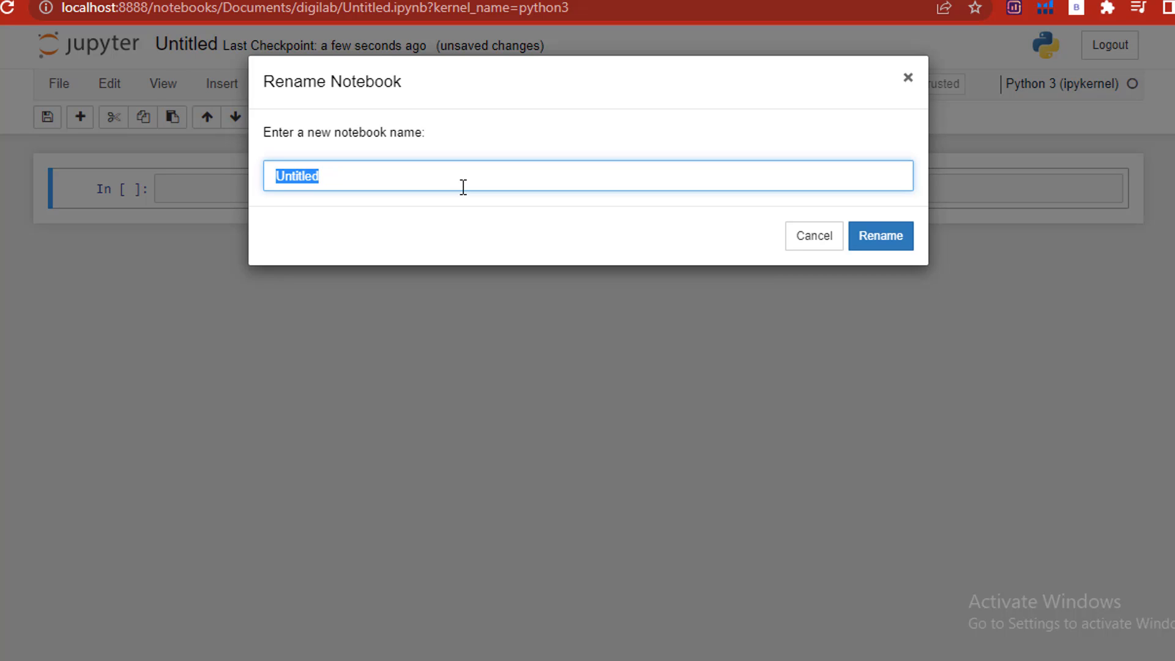
text(demo01)
click(884, 243)
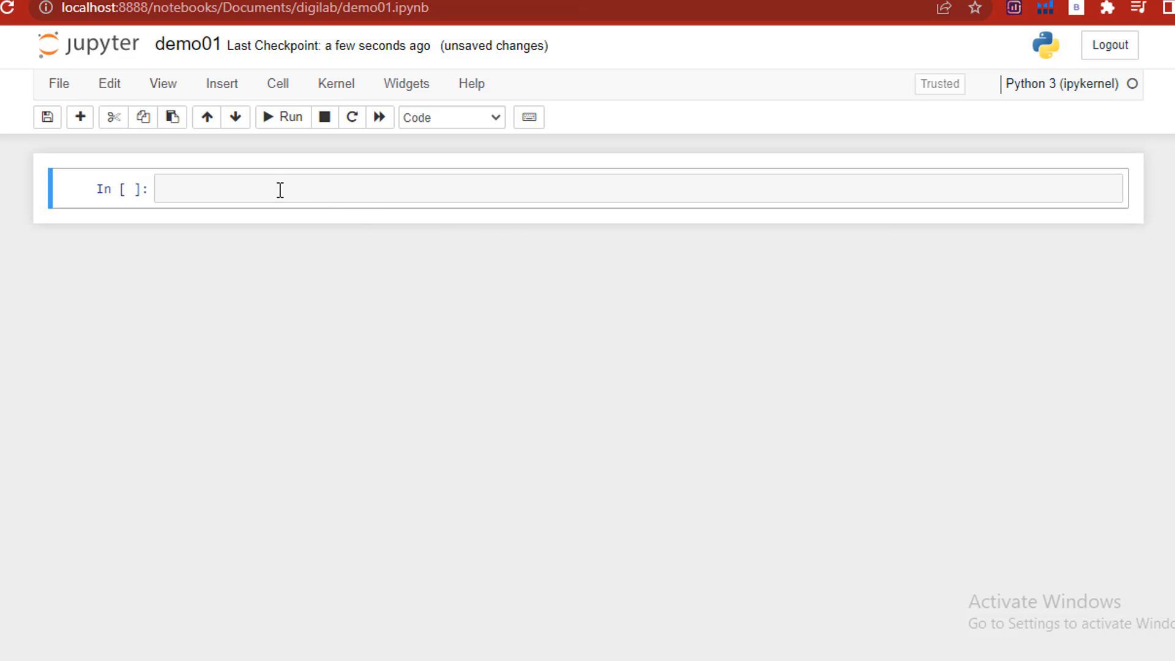
Enter pring('hell world') in the first code cell and run it
click(244, 188)
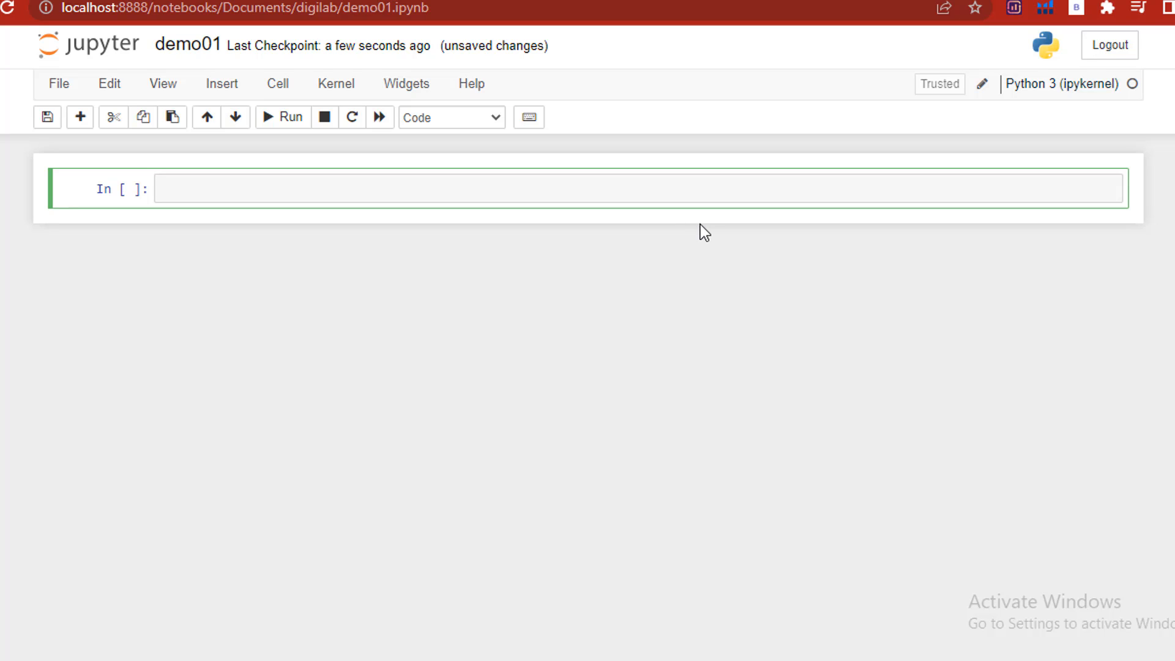
text(pring('hell world)
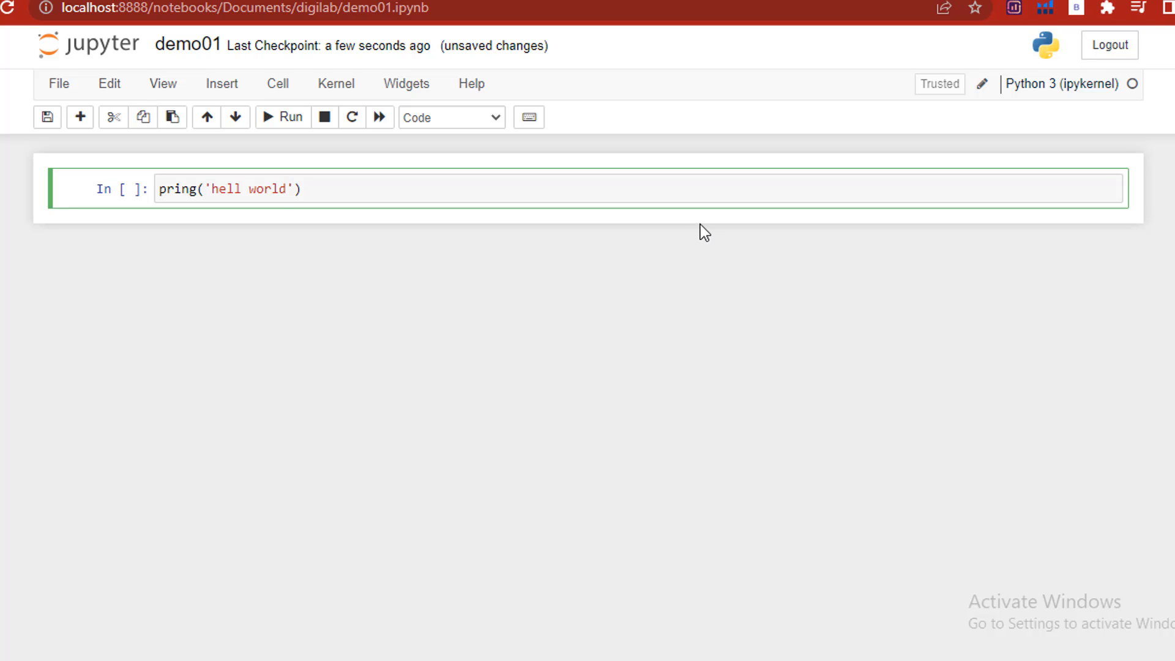
key(ctrl+Return)
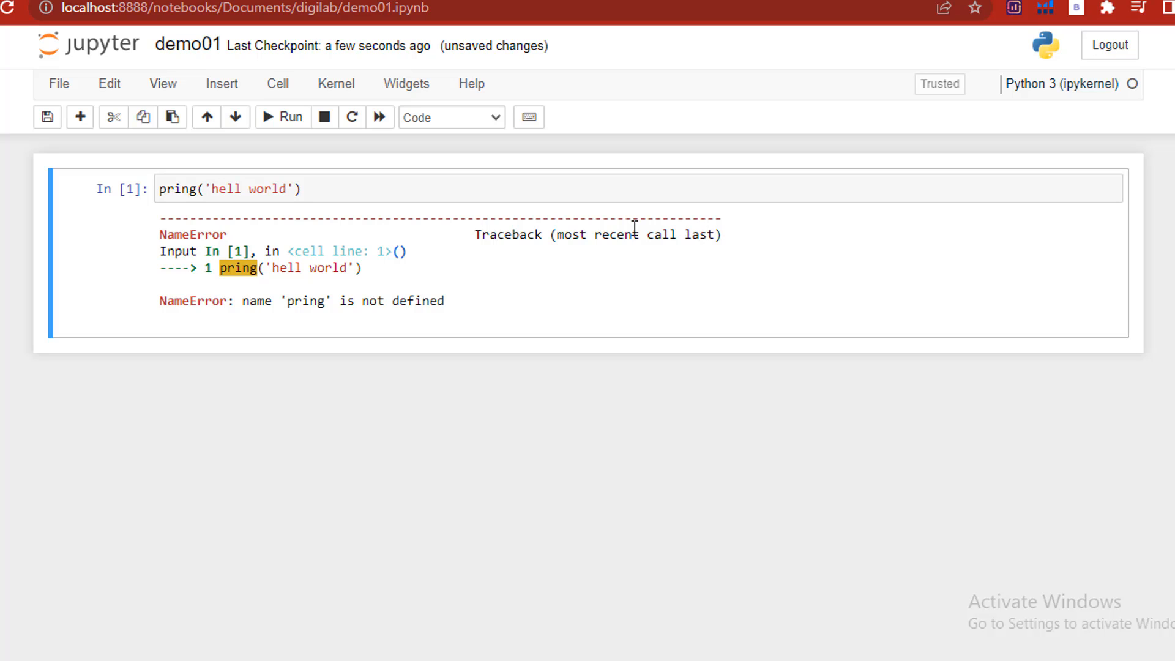
Correct the misspelled function name in the first cell to print and run the cell again
click(197, 189)
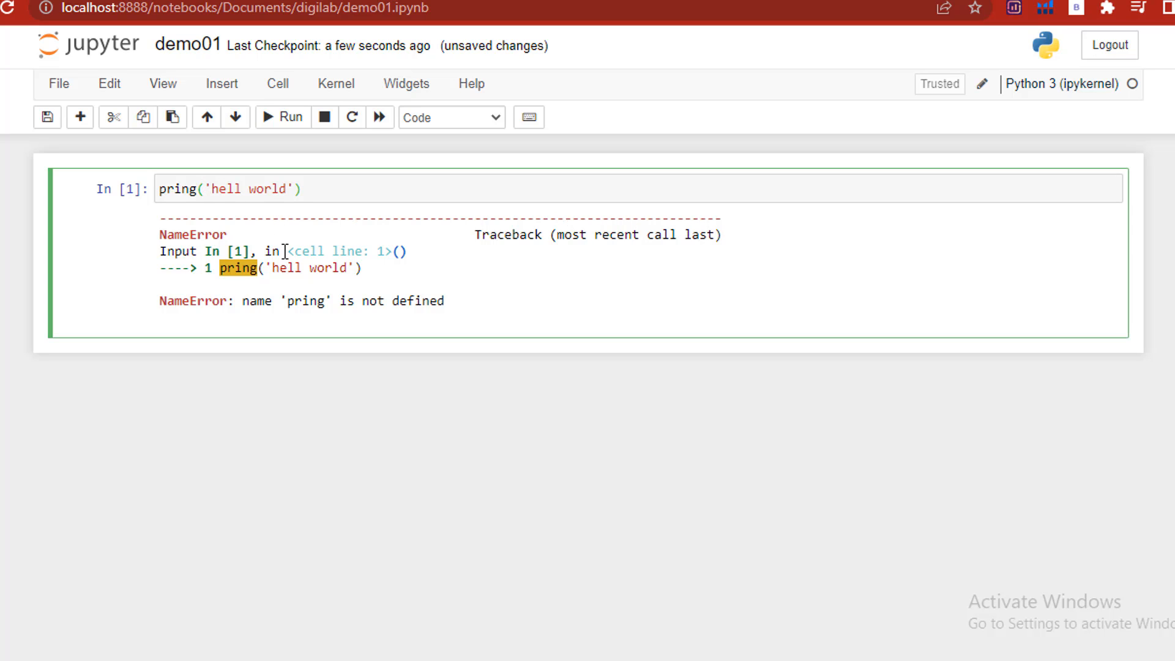
key(BackSpace)
text(t)
key(ctrl+Return)
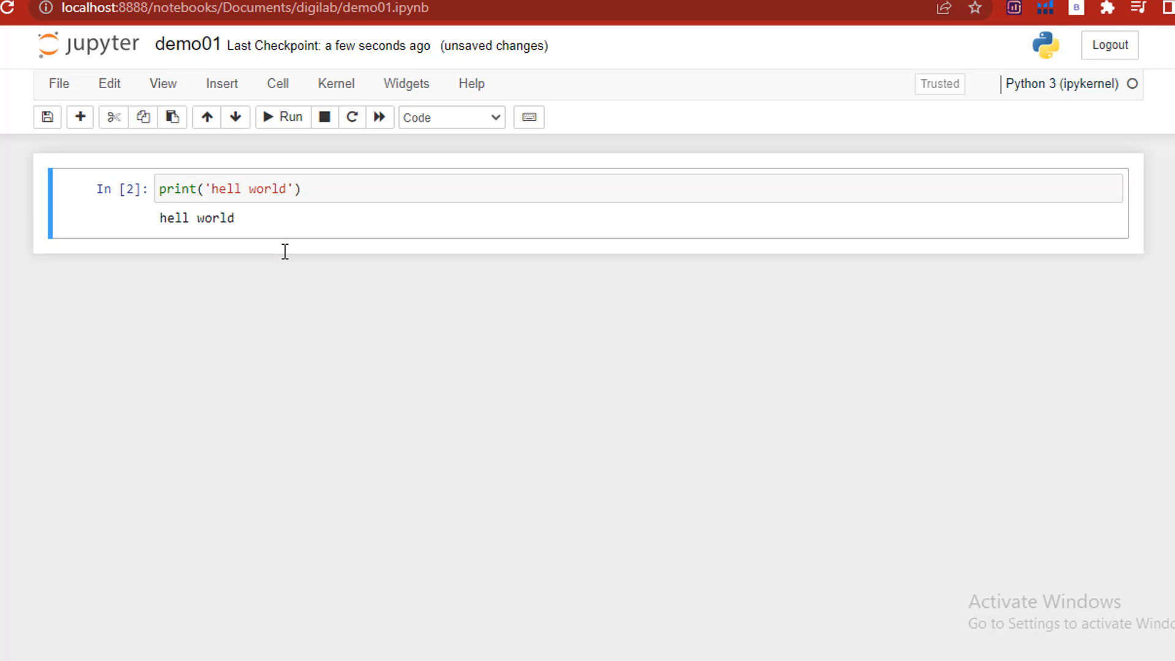